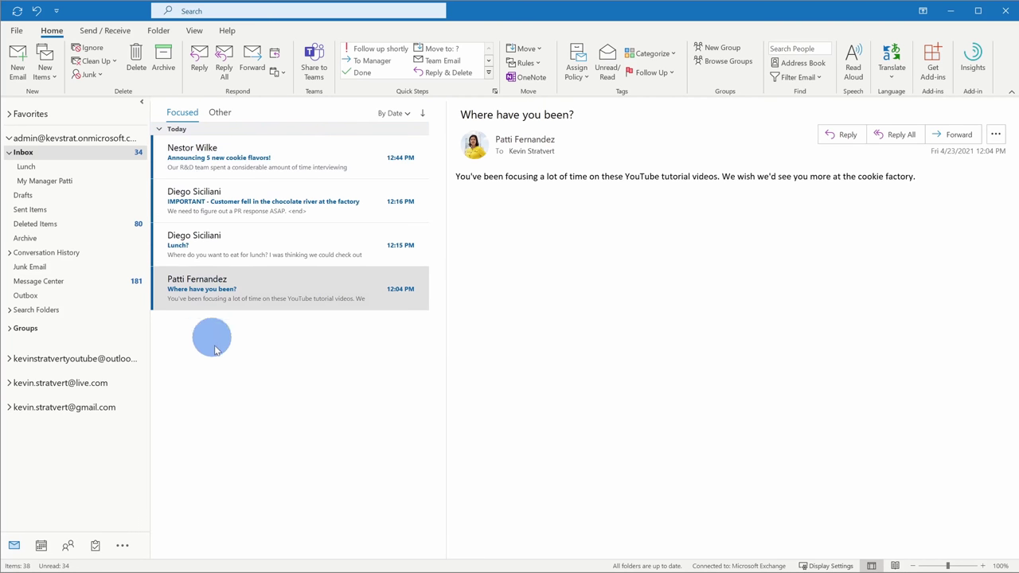
{"action": "mouse_move", "coordinate": [412, 287]}
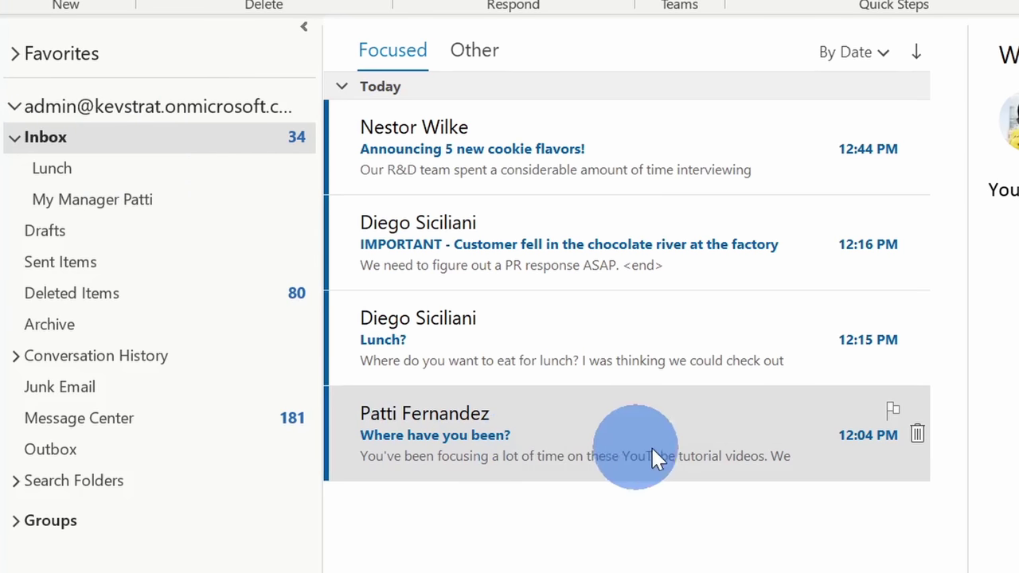
{"action": "left_click", "coordinate": [708, 422]}
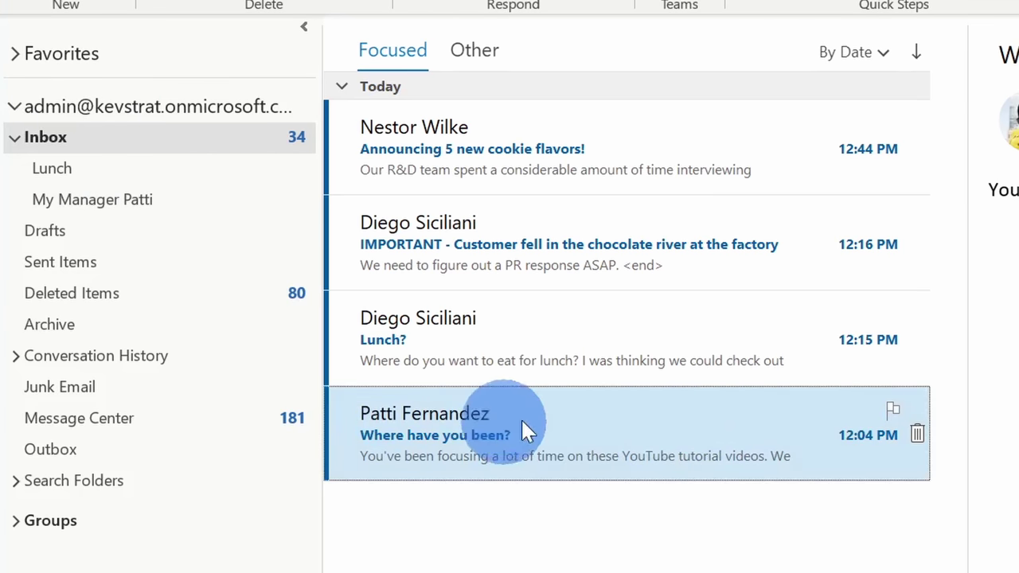
{"action": "right_click", "coordinate": [667, 423]}
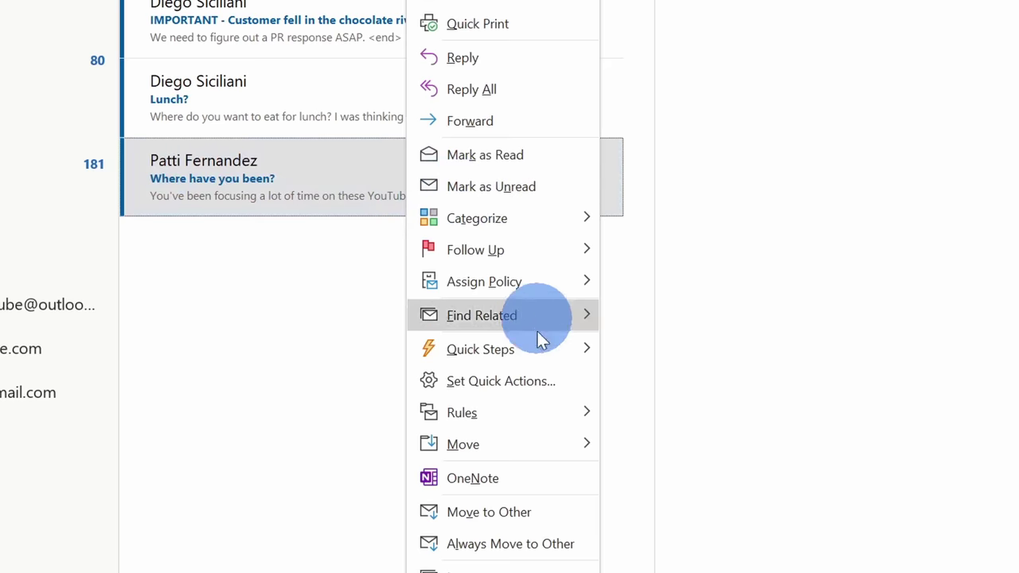
{"action": "mouse_move", "coordinate": [532, 414]}
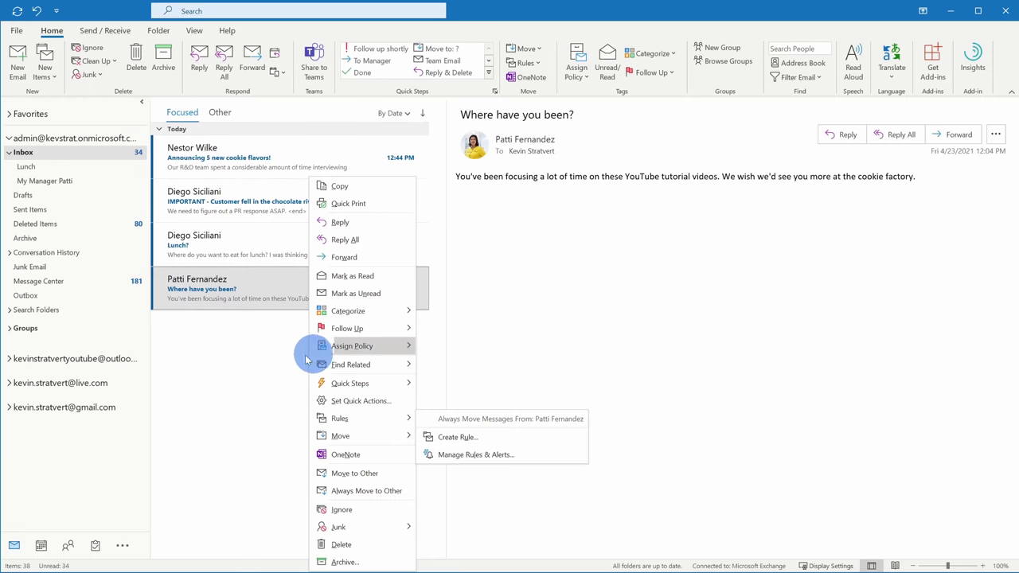
{"action": "left_click", "coordinate": [266, 359]}
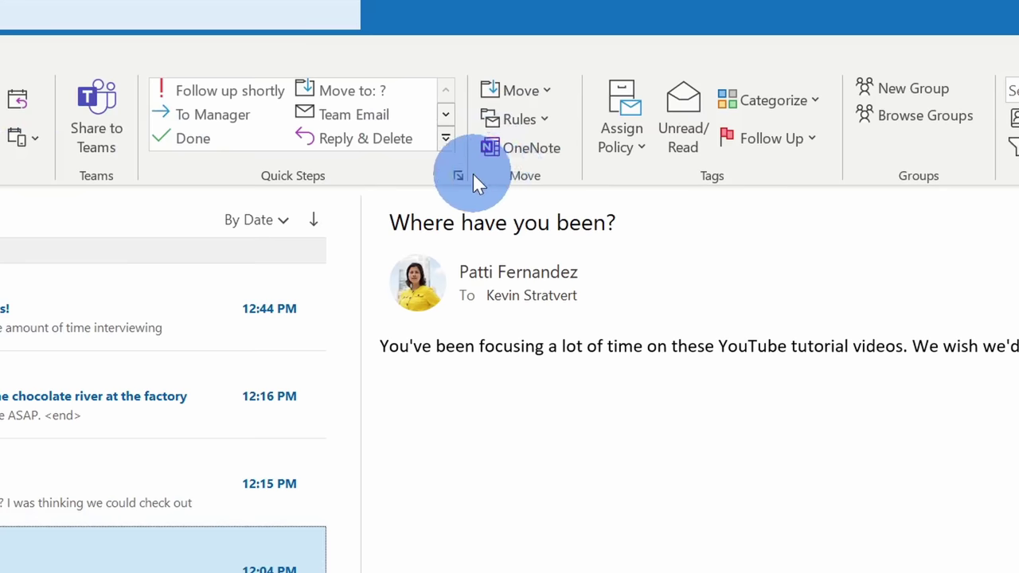
Create a rule that always moves messages from the sender of "Where have you been?" into the manager's Inbox subfolder, and check that folder
{"action": "left_click", "coordinate": [541, 118]}
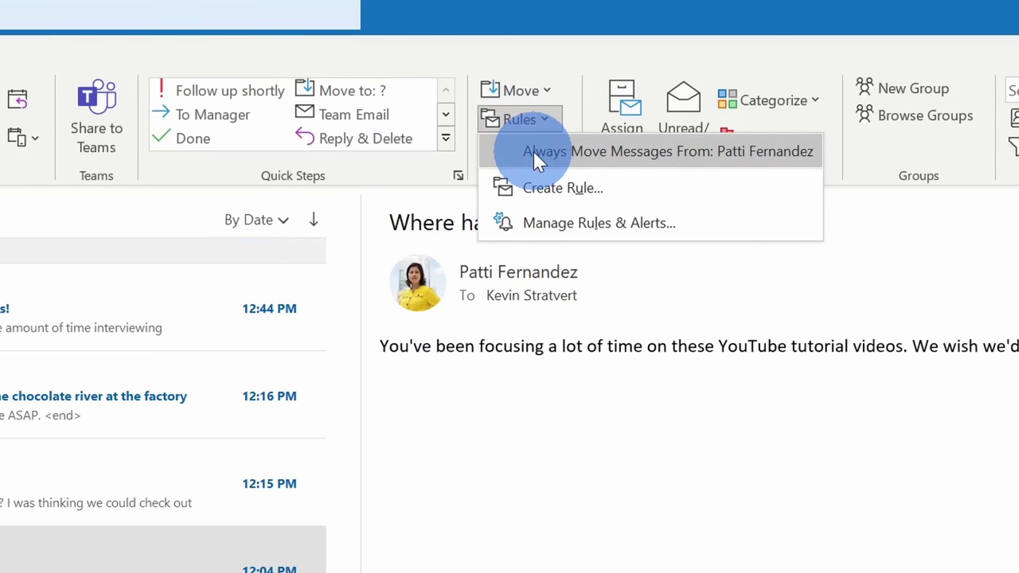
{"action": "left_click", "coordinate": [698, 156]}
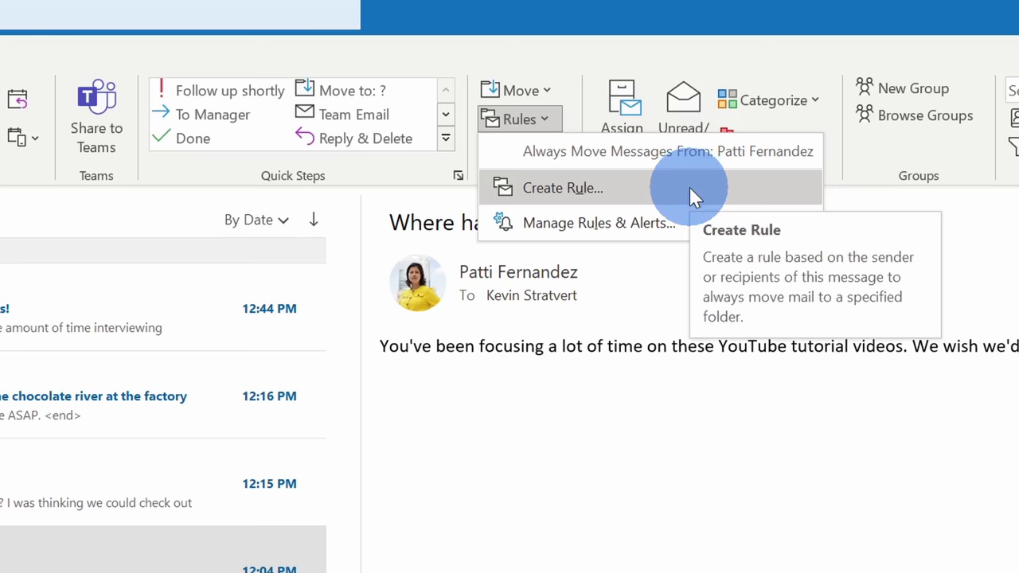
{"action": "left_click", "coordinate": [710, 152]}
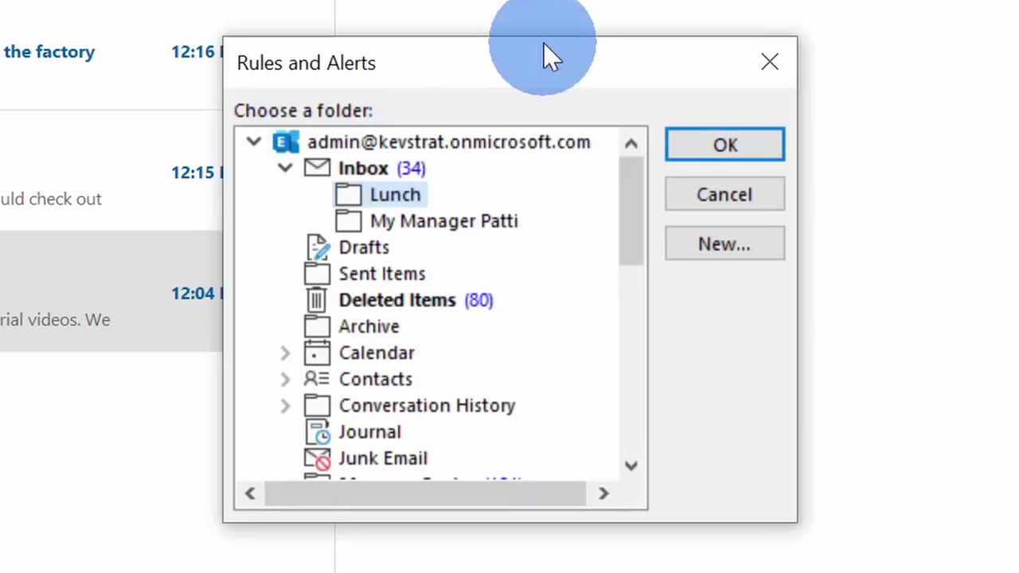
{"action": "left_click_drag", "start_coordinate": [630, 183], "coordinate": [656, 114]}
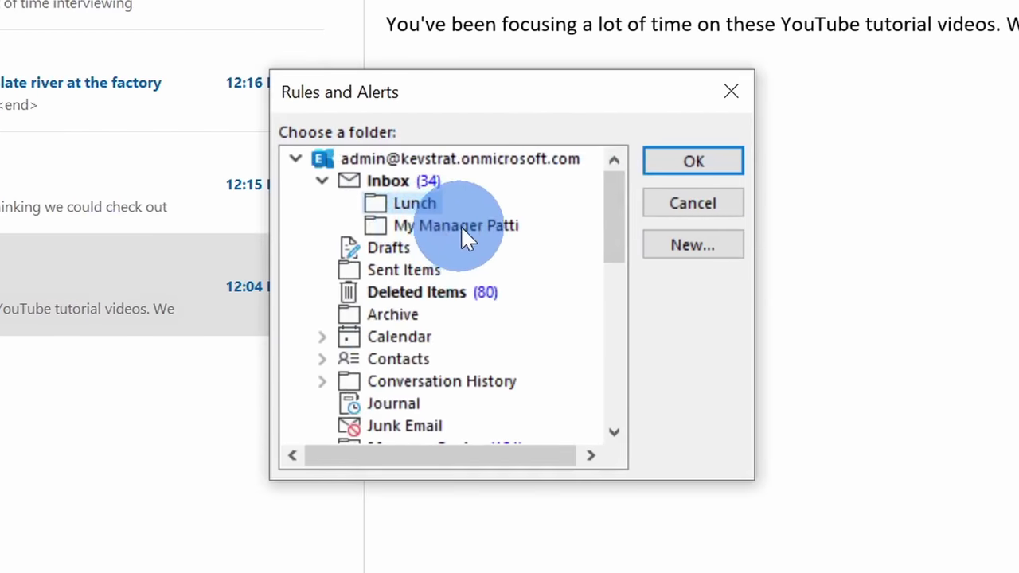
{"action": "left_click", "coordinate": [476, 224]}
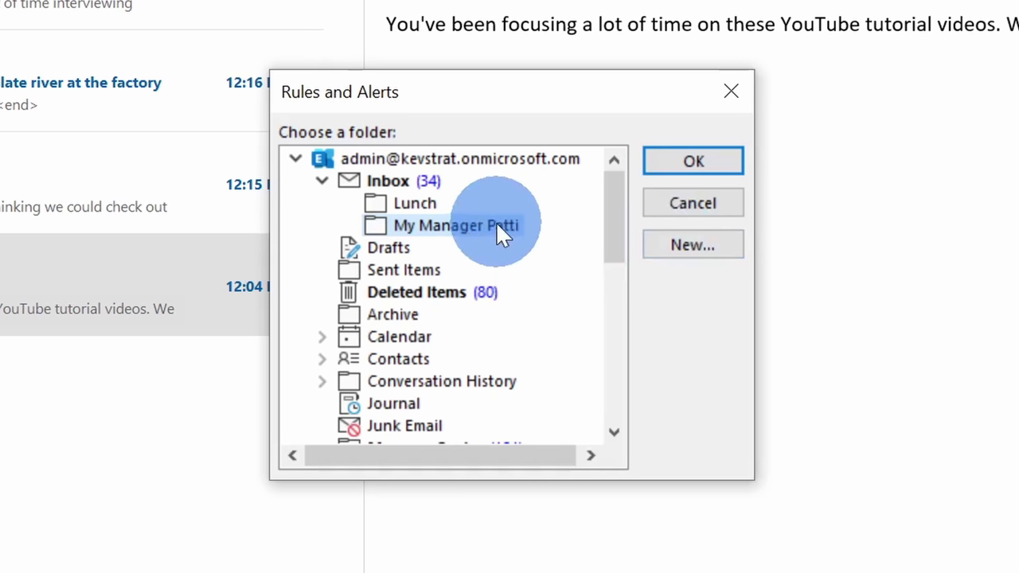
{"action": "left_click", "coordinate": [711, 159]}
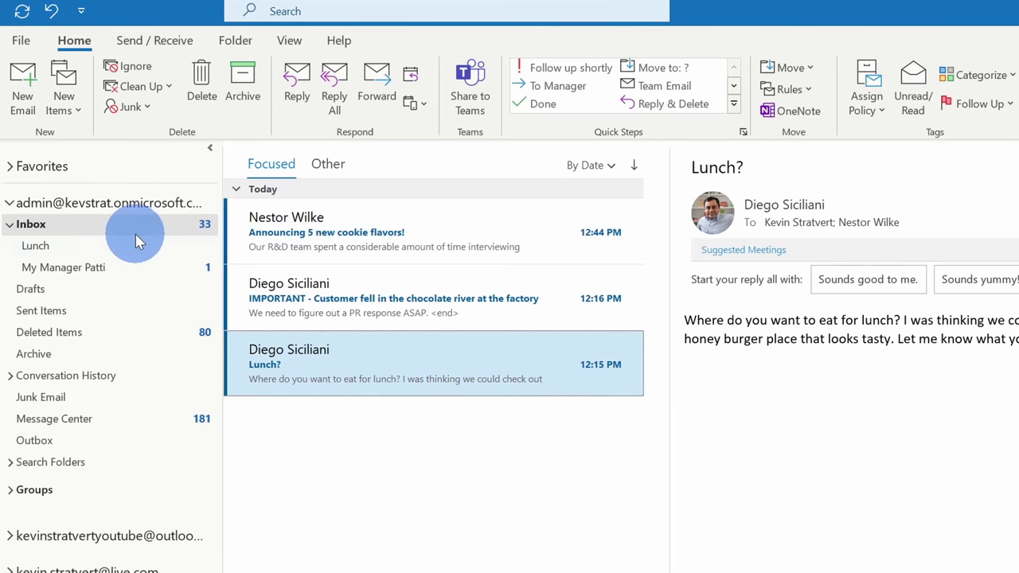
{"action": "left_click", "coordinate": [92, 272]}
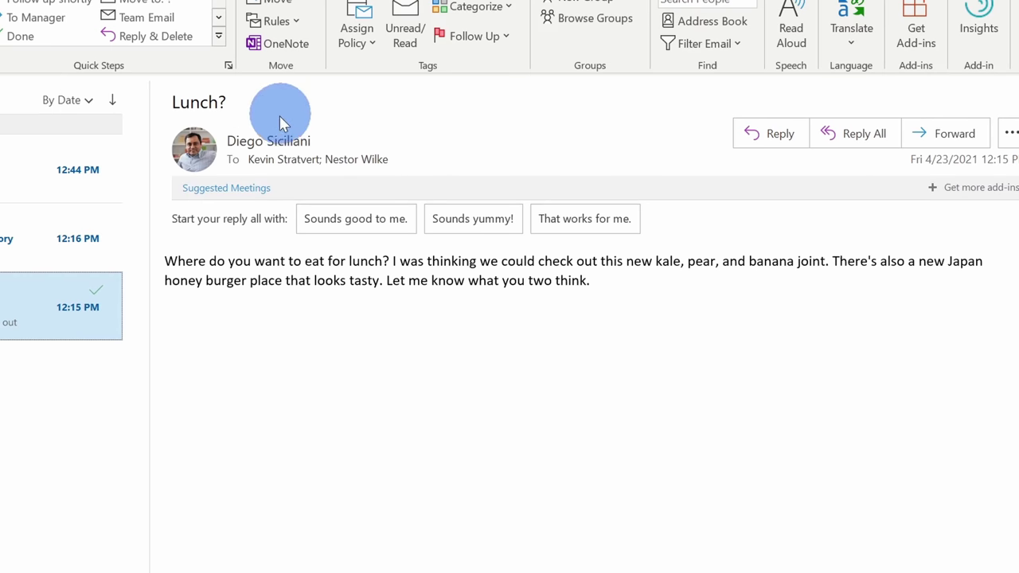
Start a new custom rule from the "Lunch?" email, with the condition that the subject contains "Lunch"
{"action": "mouse_move", "coordinate": [274, 141]}
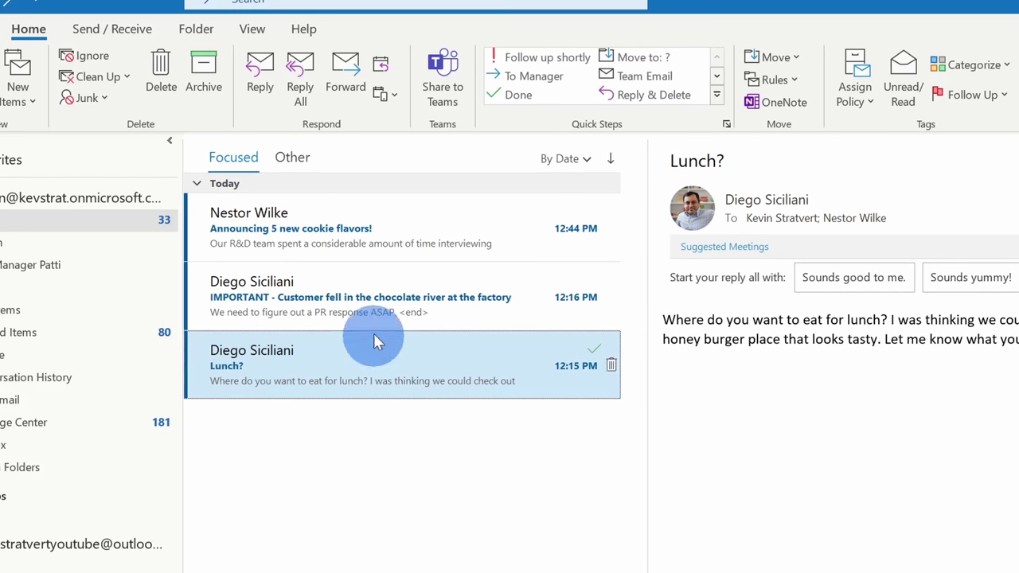
{"action": "left_click", "coordinate": [371, 298]}
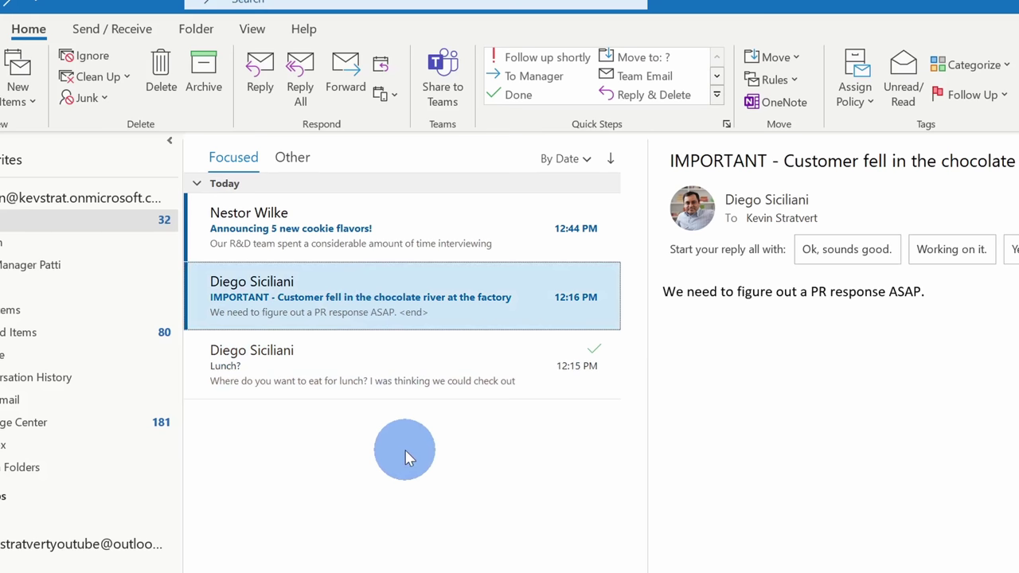
{"action": "left_click", "coordinate": [421, 379]}
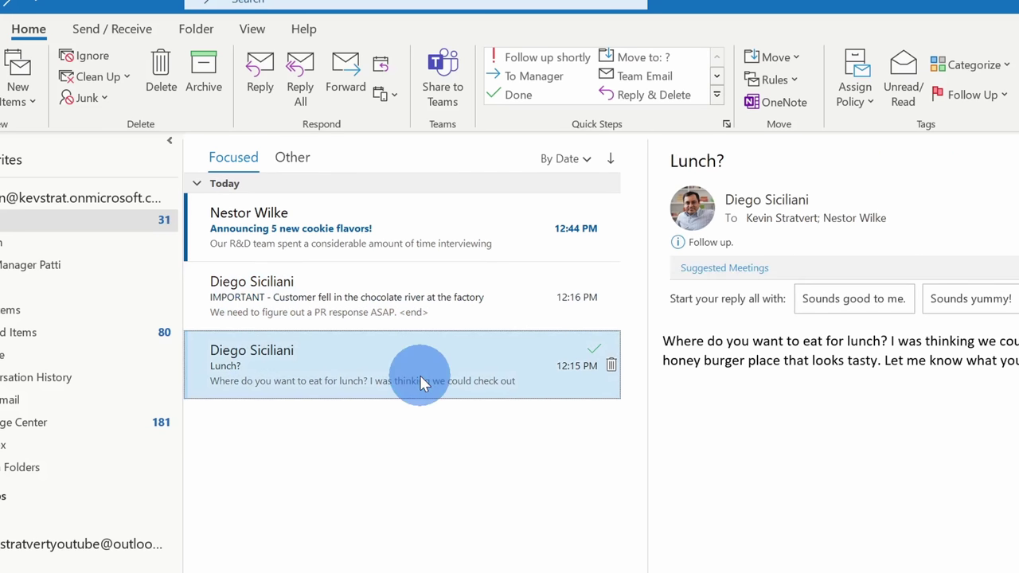
{"action": "right_click", "coordinate": [424, 360]}
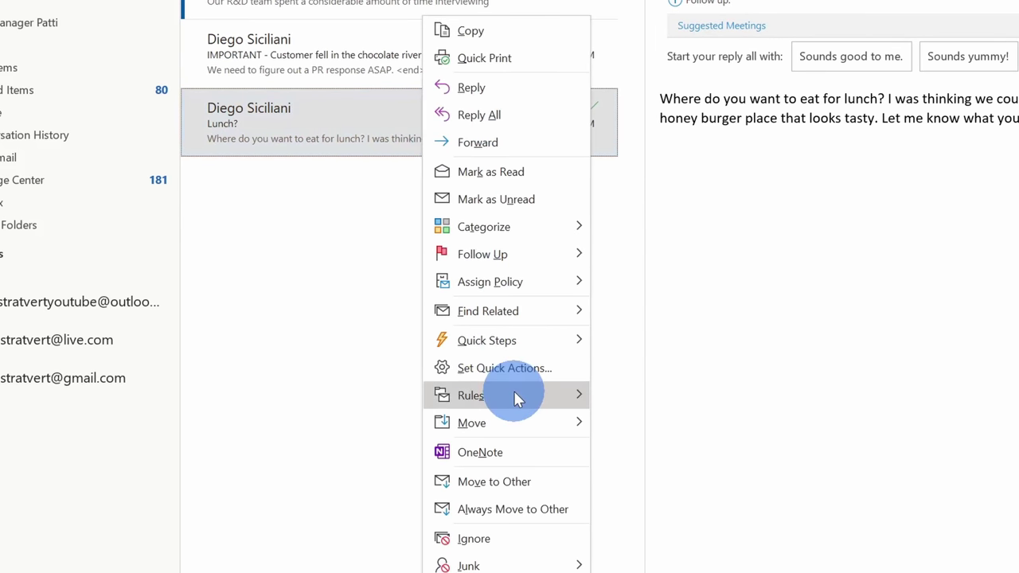
{"action": "mouse_move", "coordinate": [514, 393]}
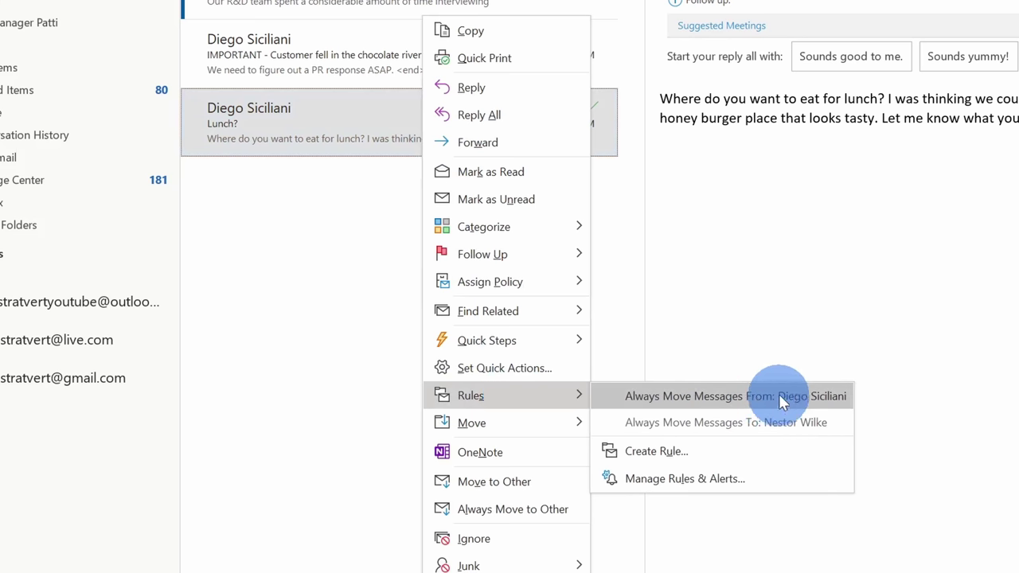
{"action": "left_click", "coordinate": [703, 450]}
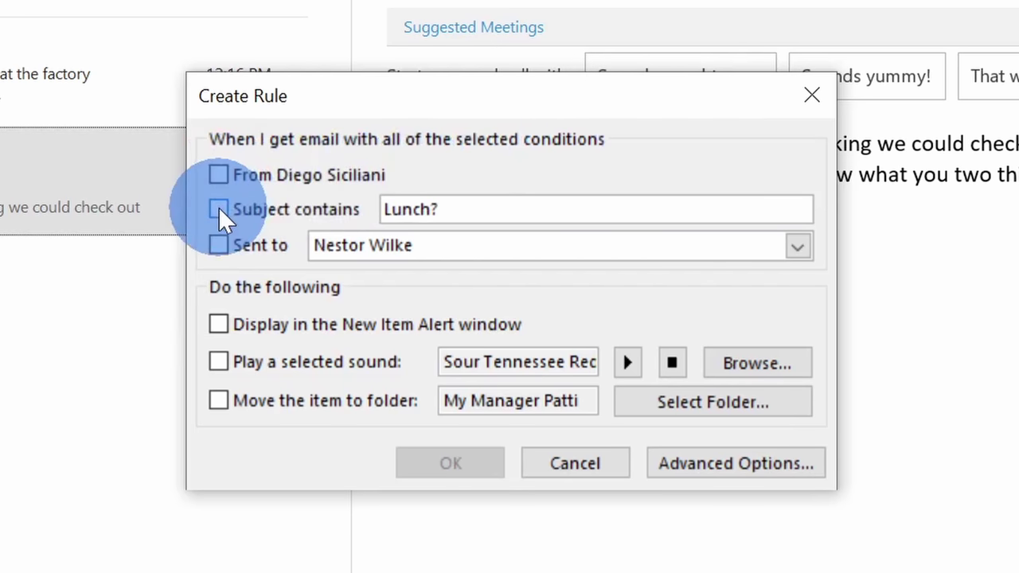
{"action": "left_click", "coordinate": [219, 210]}
{"action": "left_click", "coordinate": [465, 212]}
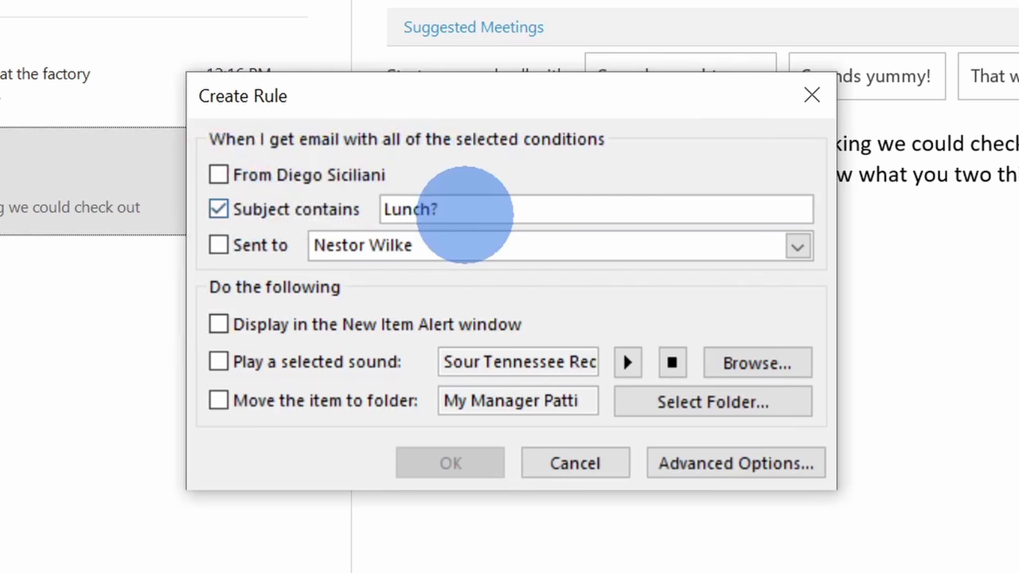
{"action": "key", "text": "BackSpace"}
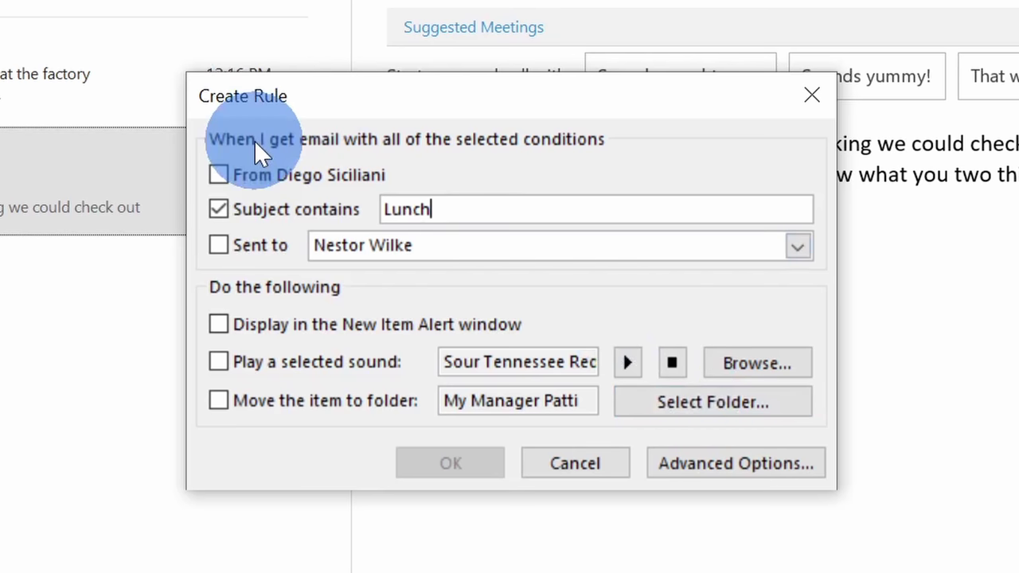
Make the rule display matching messages in the New Item Alert window and play the selected sound, and preview that sound
{"action": "left_click", "coordinate": [217, 323]}
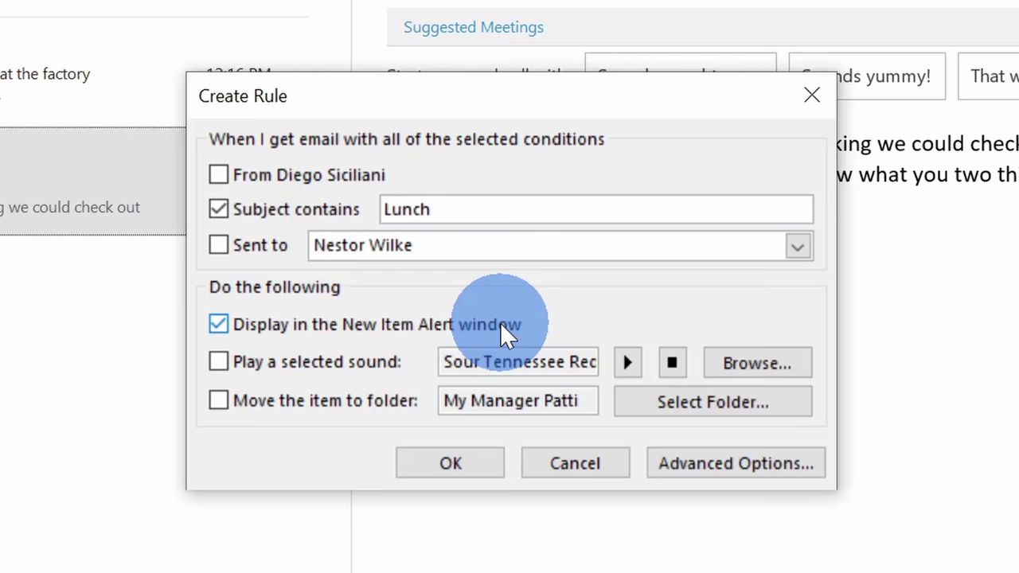
{"action": "left_click", "coordinate": [220, 363]}
{"action": "left_click", "coordinate": [756, 367]}
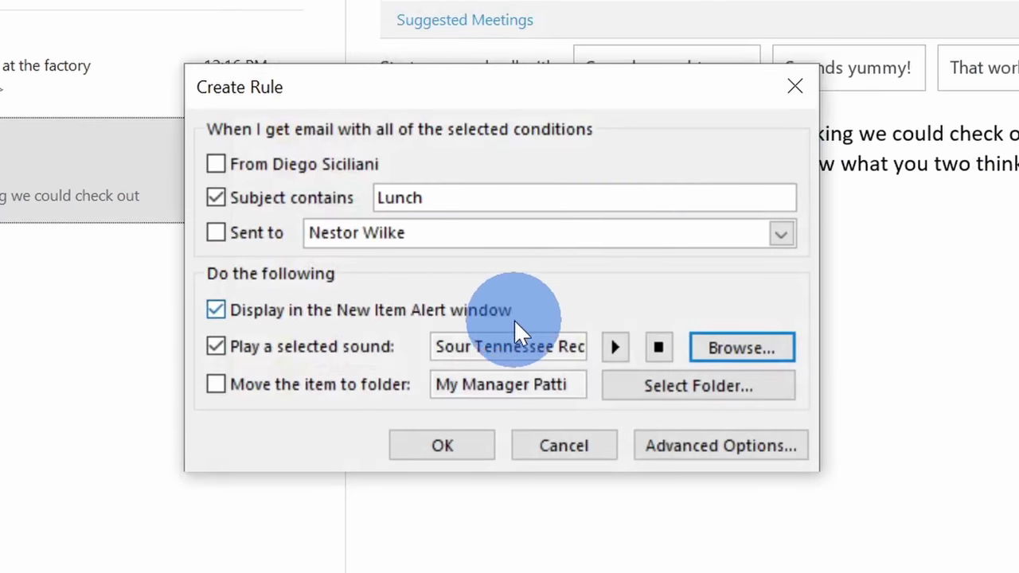
{"action": "left_click", "coordinate": [617, 349]}
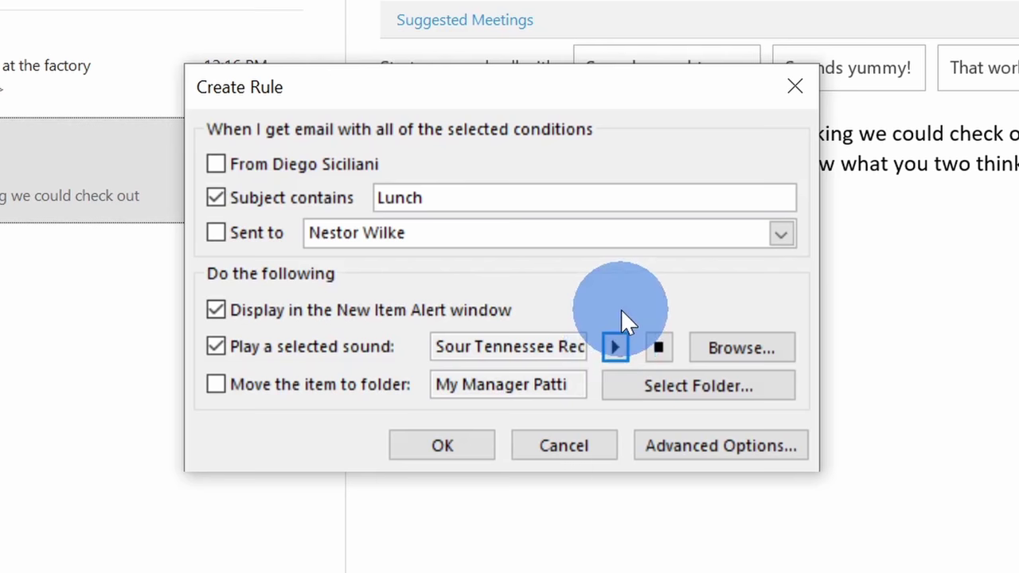
Make the rule move matching items to the Lunch folder under Inbox and save the rule
{"action": "left_click", "coordinate": [296, 386]}
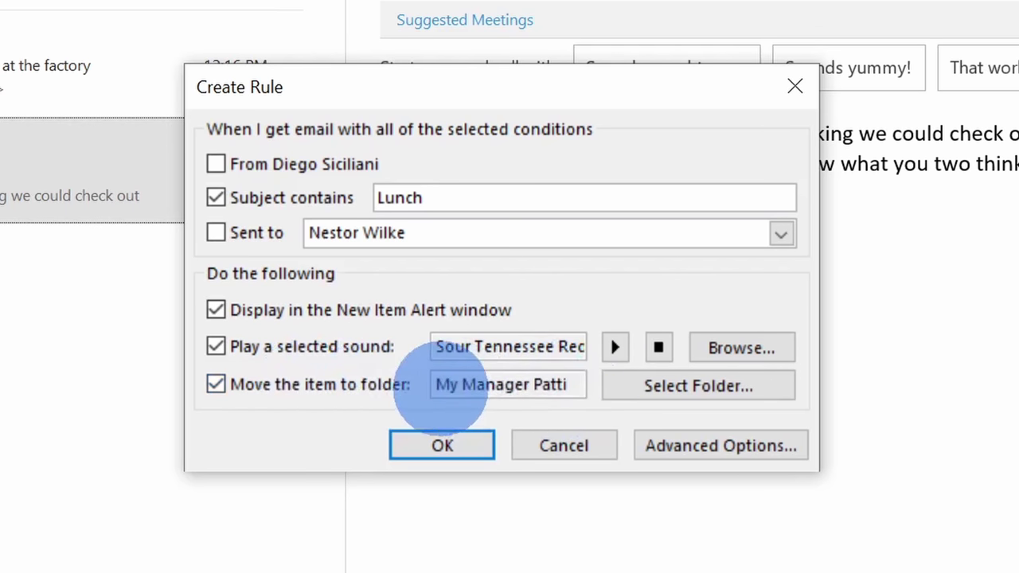
{"action": "left_click", "coordinate": [676, 384]}
{"action": "left_click", "coordinate": [415, 194]}
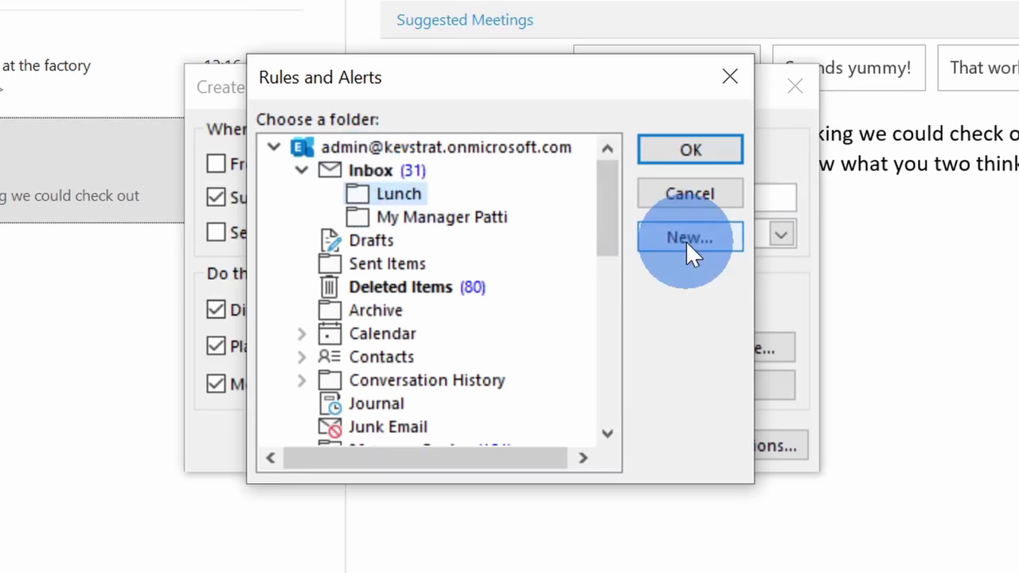
{"action": "left_click", "coordinate": [679, 150]}
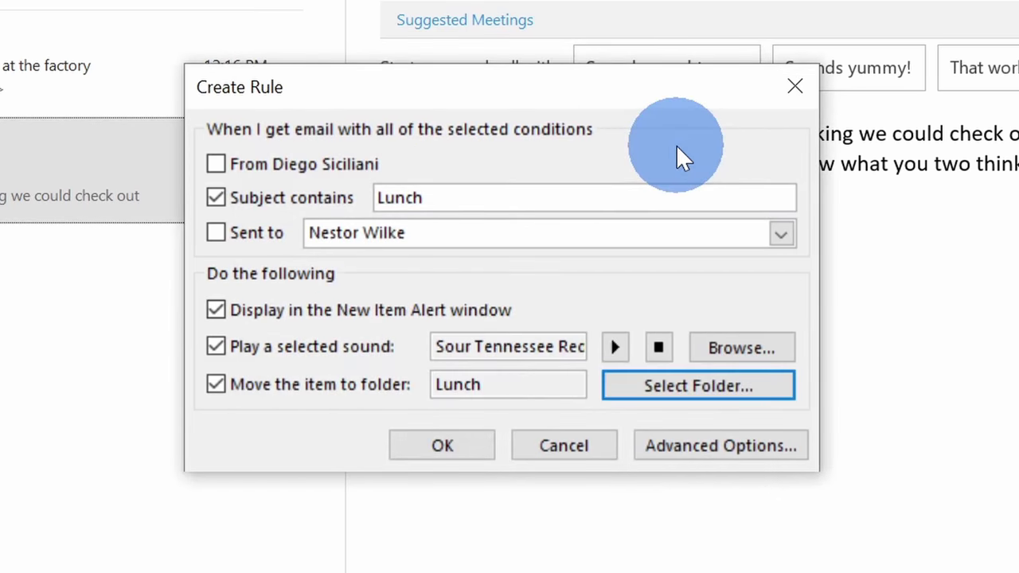
{"action": "left_click", "coordinate": [458, 450]}
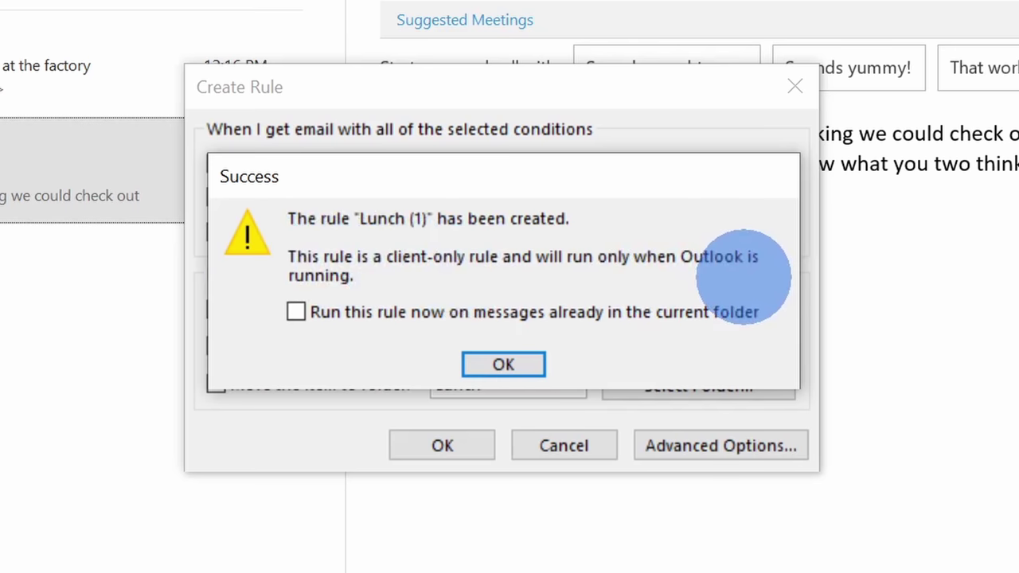
Run the new Lunch rule on messages already in the current folder and dismiss the new mail alert
{"action": "key", "text": "Return"}
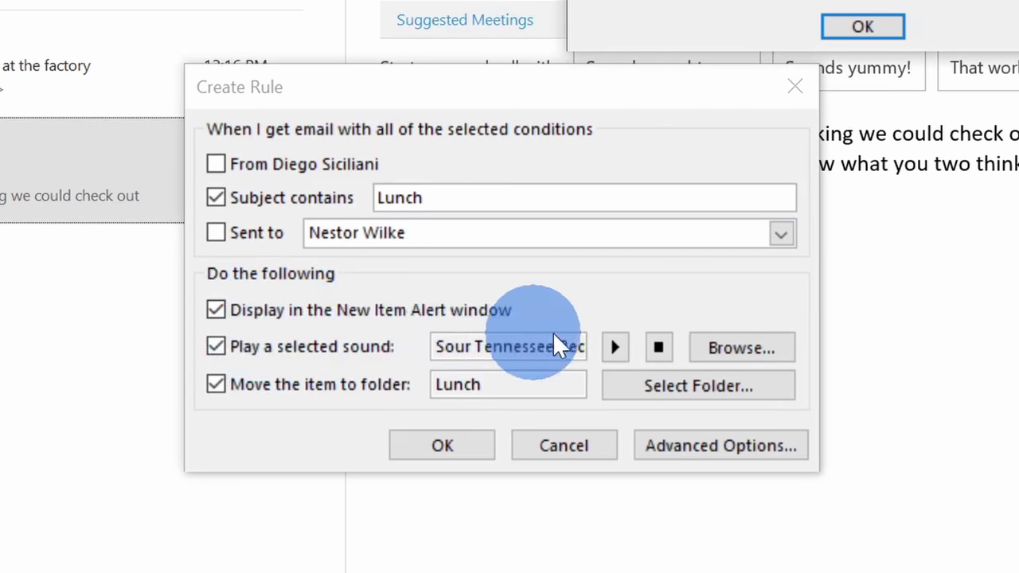
{"action": "left_click", "coordinate": [863, 27]}
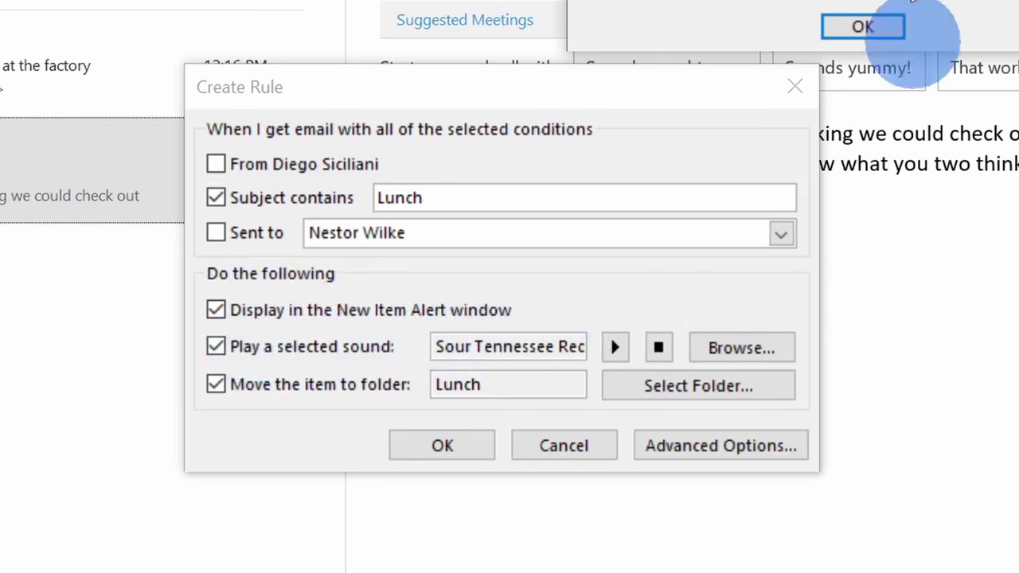
{"action": "left_click_drag", "start_coordinate": [704, 30], "coordinate": [517, 171]}
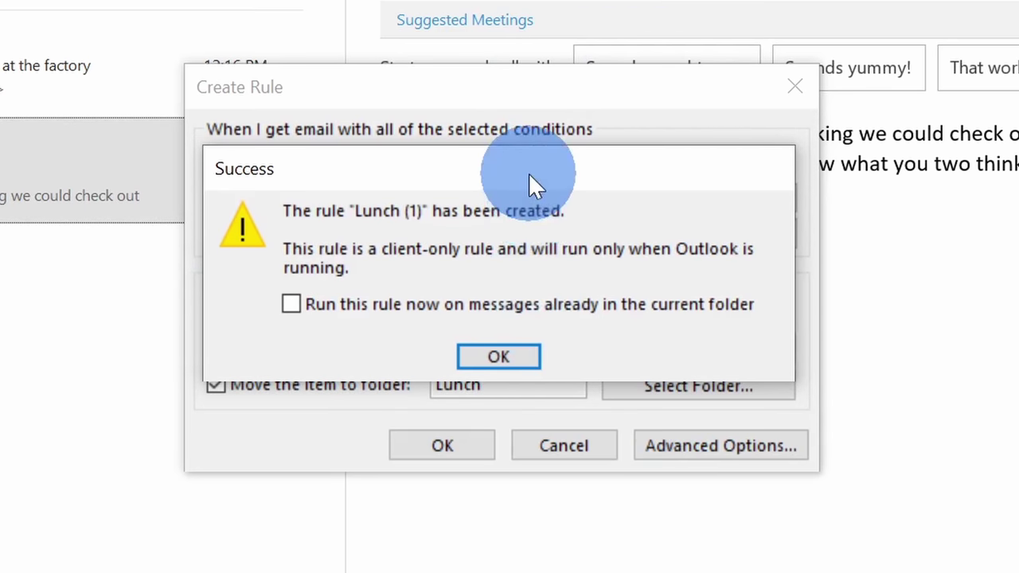
{"action": "left_click_drag", "start_coordinate": [531, 176], "coordinate": [979, 0]}
{"action": "left_click", "coordinate": [216, 384]}
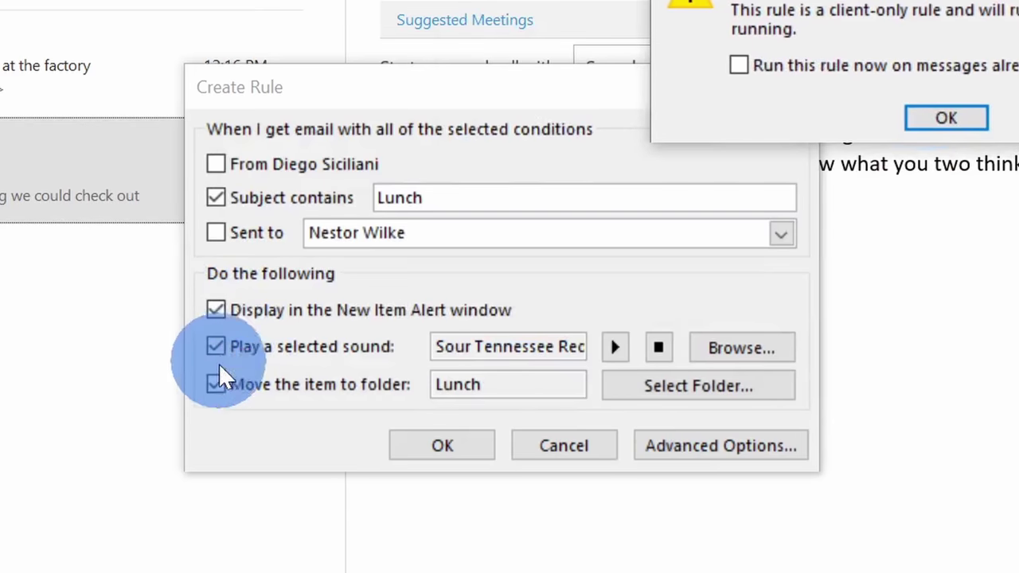
{"action": "left_click_drag", "start_coordinate": [844, 1], "coordinate": [385, 172]}
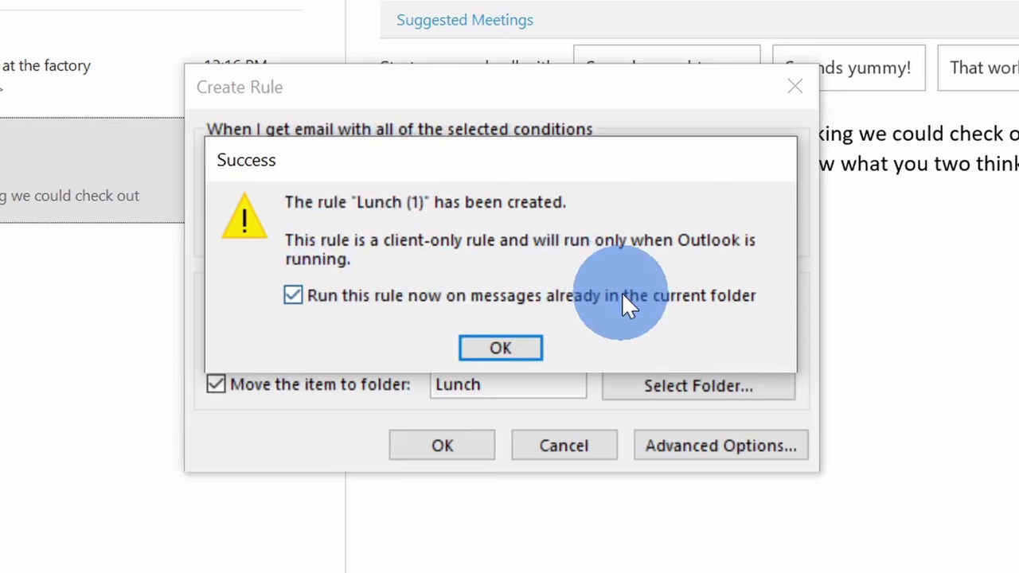
{"action": "left_click", "coordinate": [500, 346]}
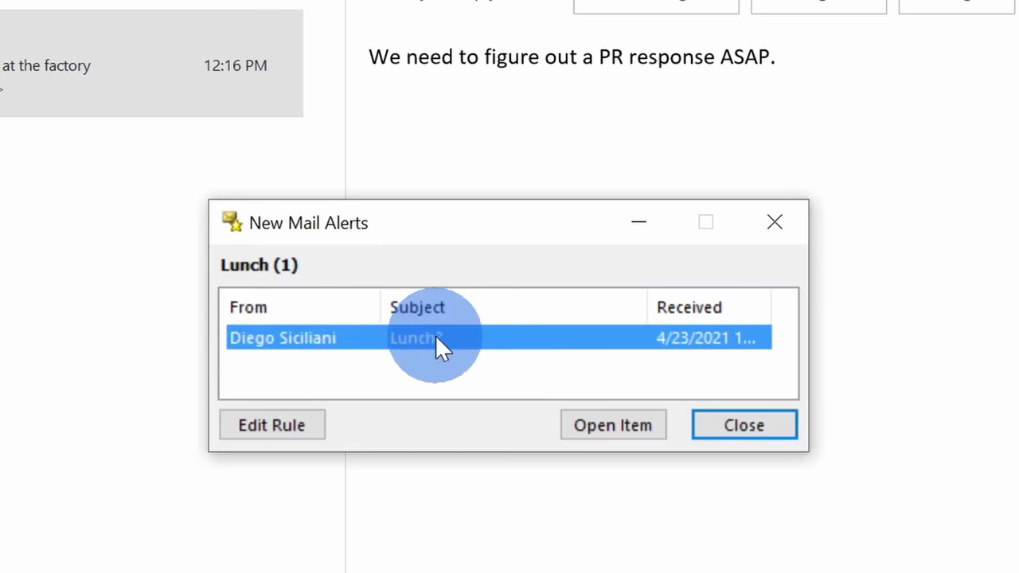
{"action": "left_click", "coordinate": [780, 425]}
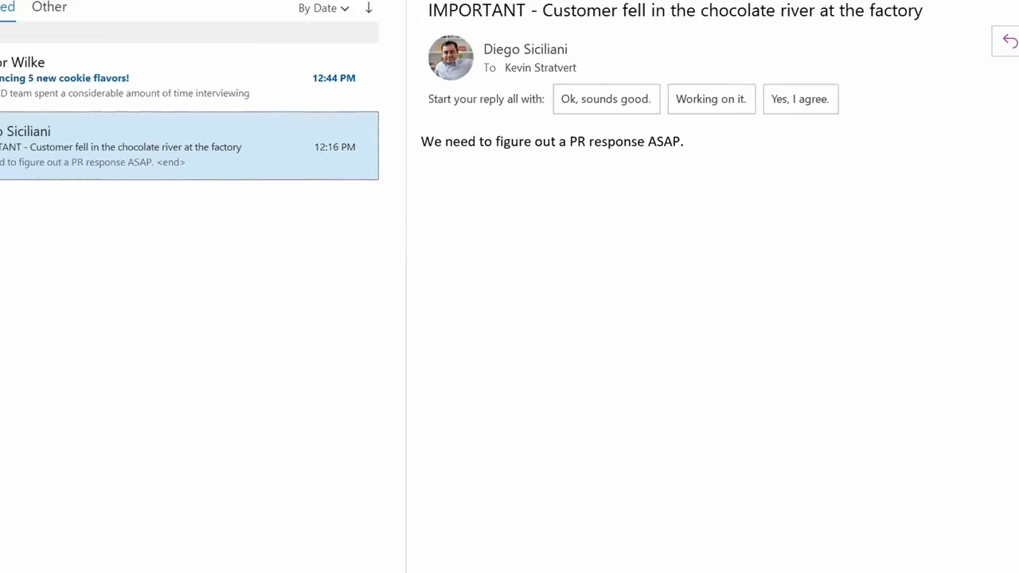
{"action": "left_click", "coordinate": [57, 164]}
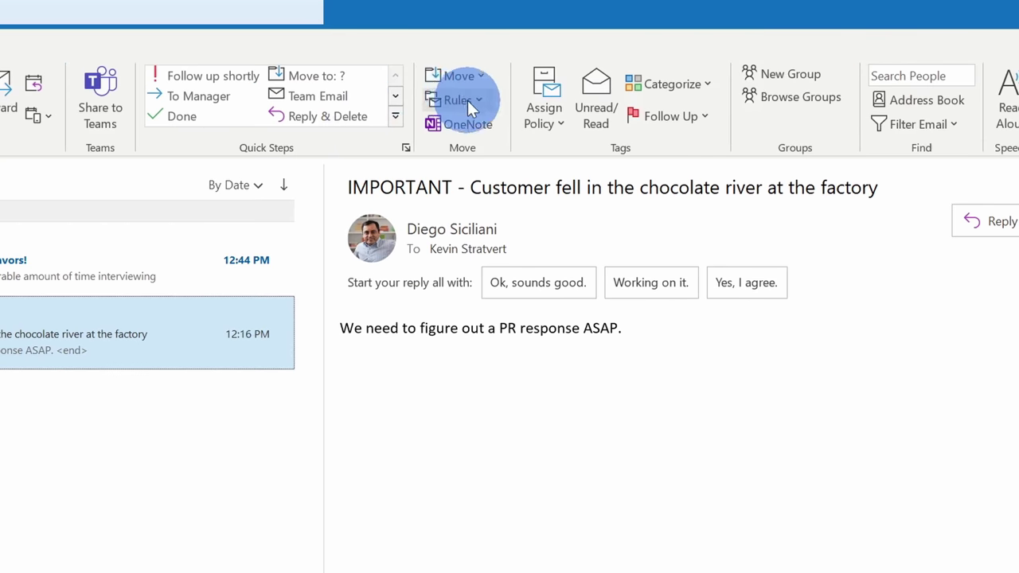
Open the rules and alerts manager and compare the actions of the Lunch rule and the manager's sender rule
{"action": "left_click", "coordinate": [470, 100]}
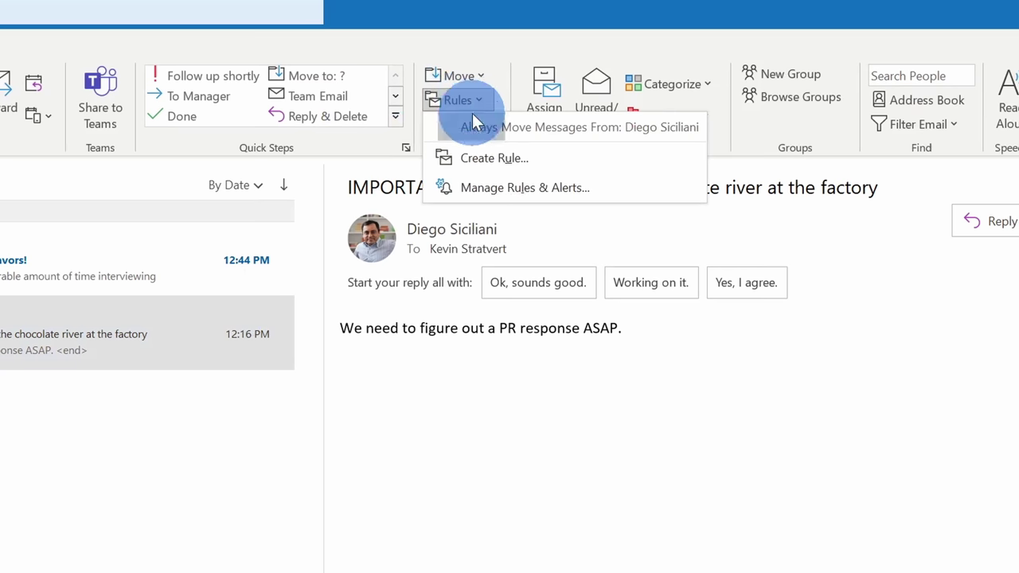
{"action": "left_click", "coordinate": [506, 188]}
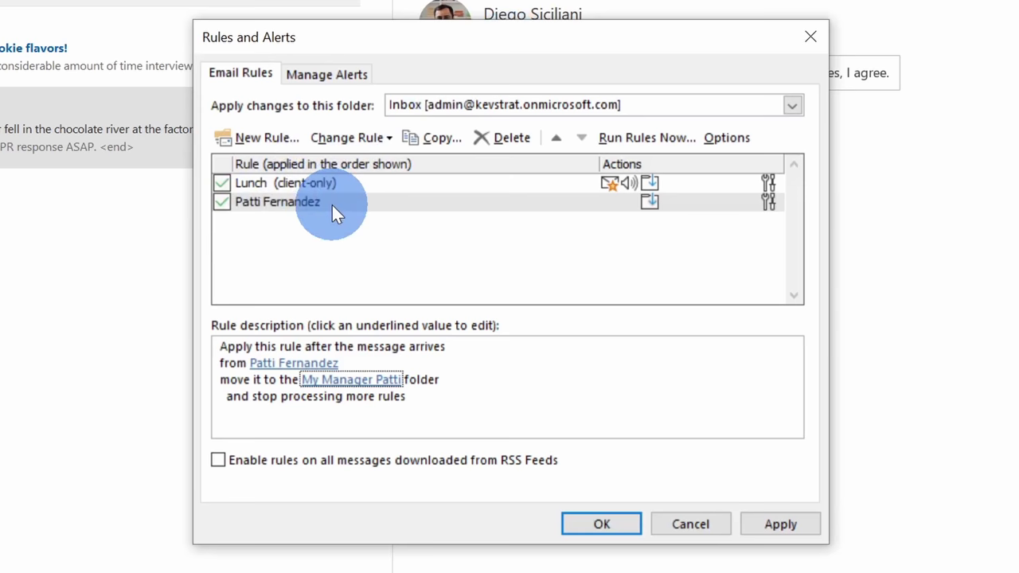
{"action": "left_click", "coordinate": [314, 184]}
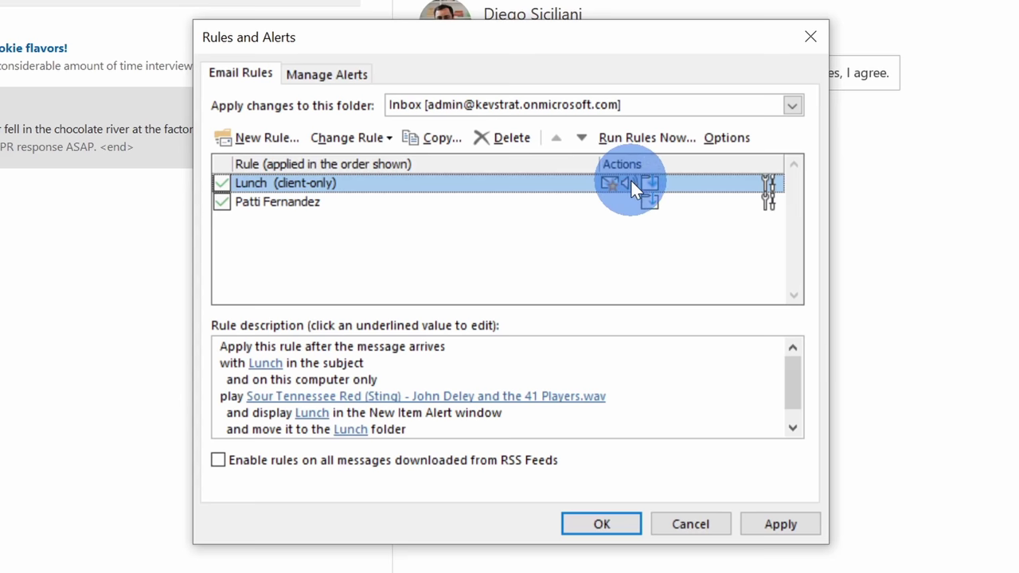
{"action": "left_click", "coordinate": [416, 209]}
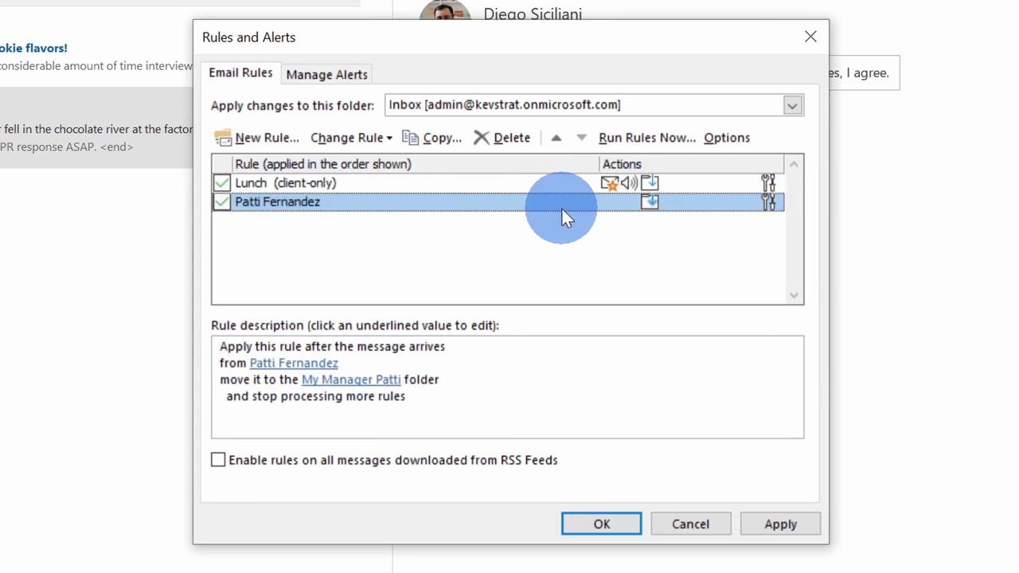
{"action": "double_click", "coordinate": [607, 200]}
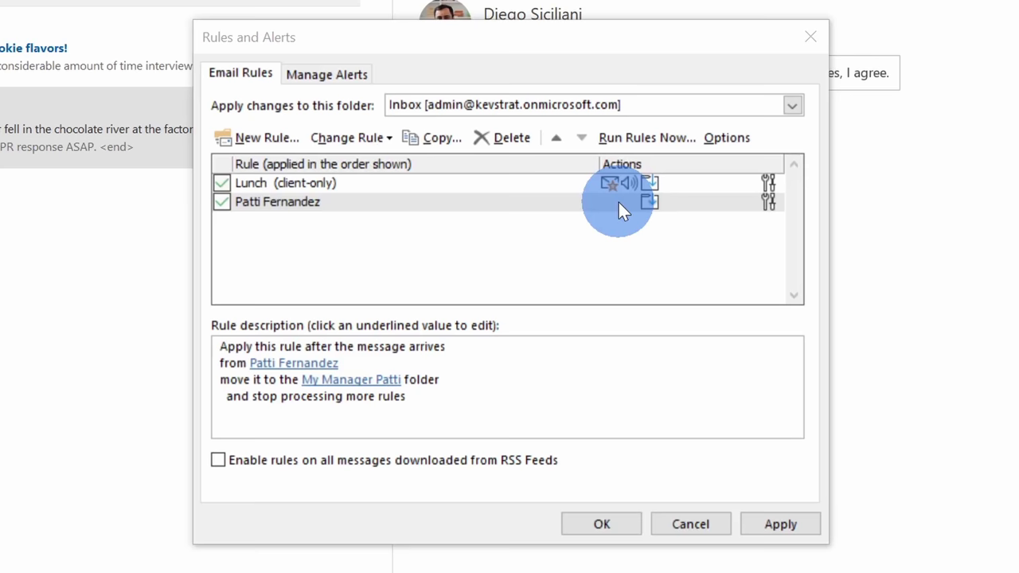
{"action": "key", "text": "Escape"}
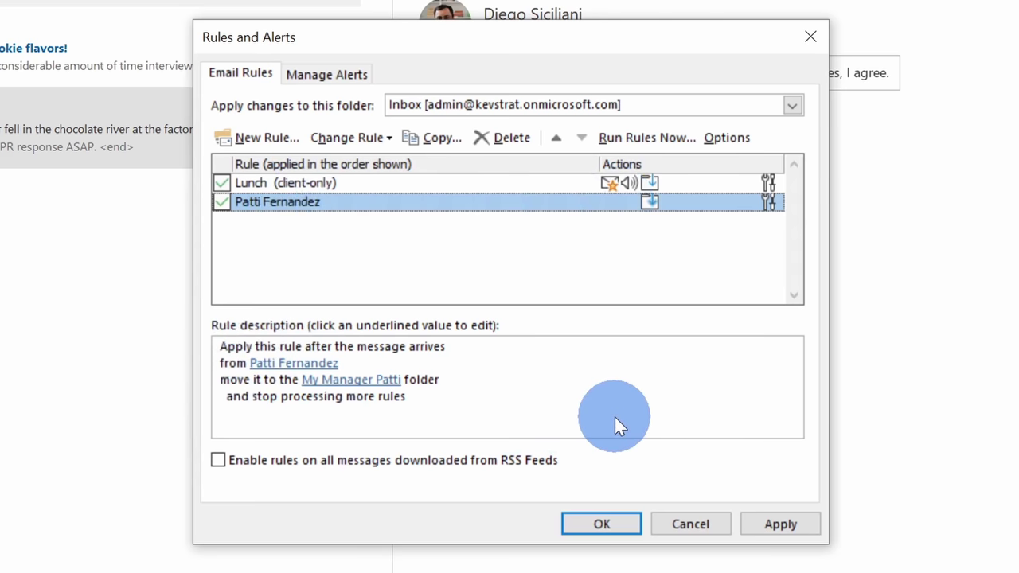
Examine the descriptions of the manager's sender rule and the Lunch rule, including their conditions, target folders and stop-processing clauses
{"action": "left_click", "coordinate": [263, 364]}
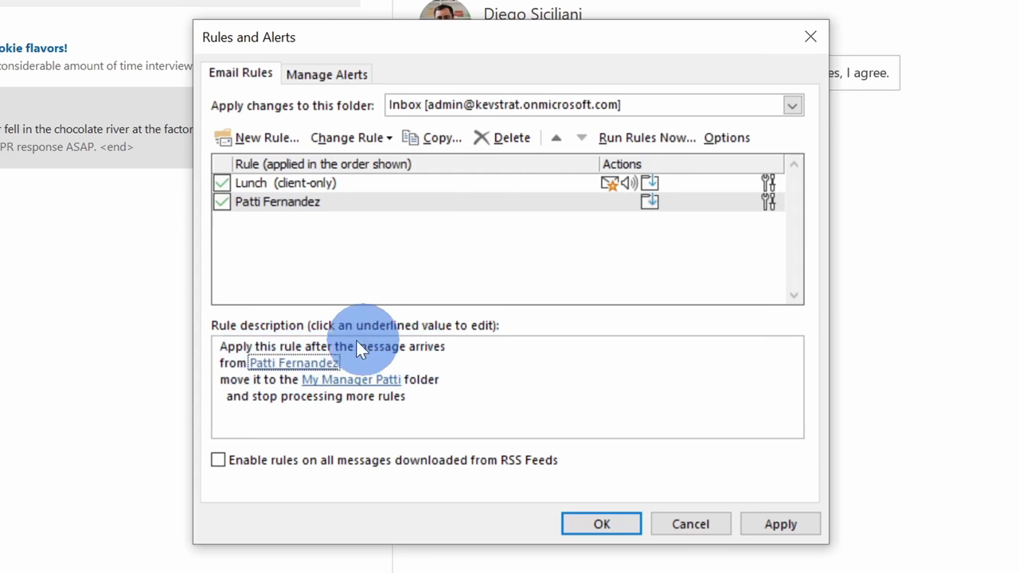
{"action": "key", "text": "Tab"}
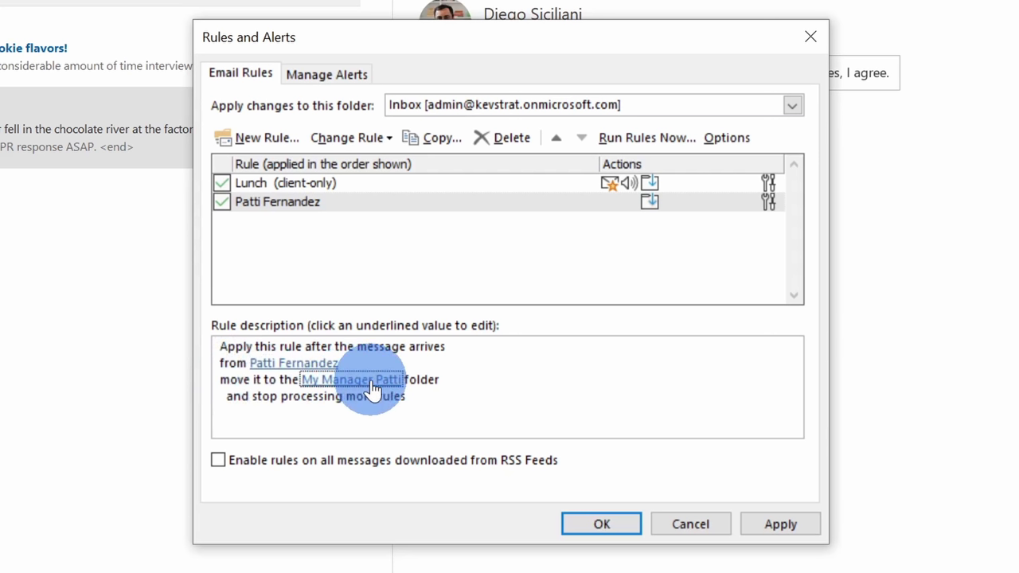
{"action": "key", "text": "shift+Tab"}
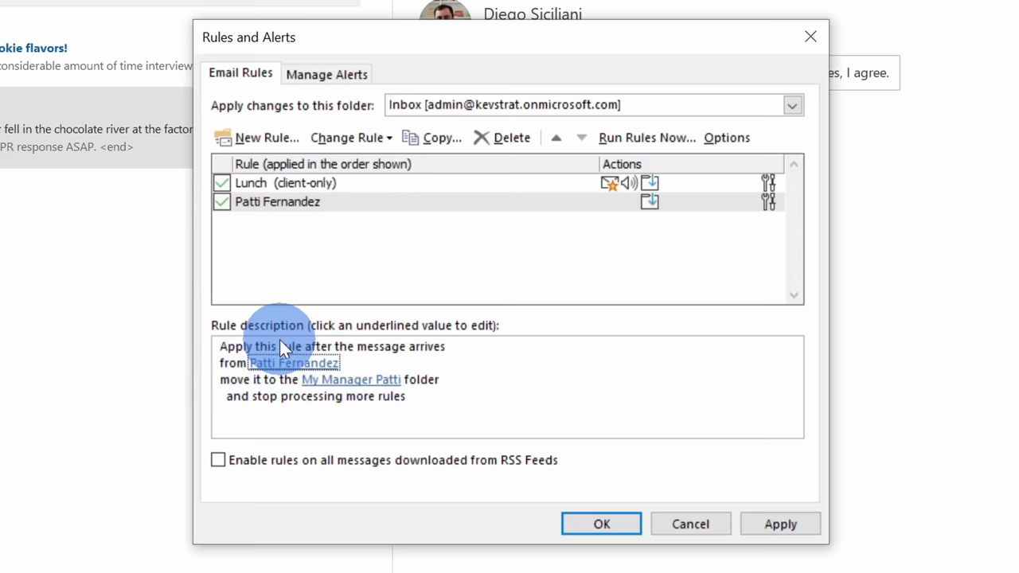
{"action": "key", "text": "Tab"}
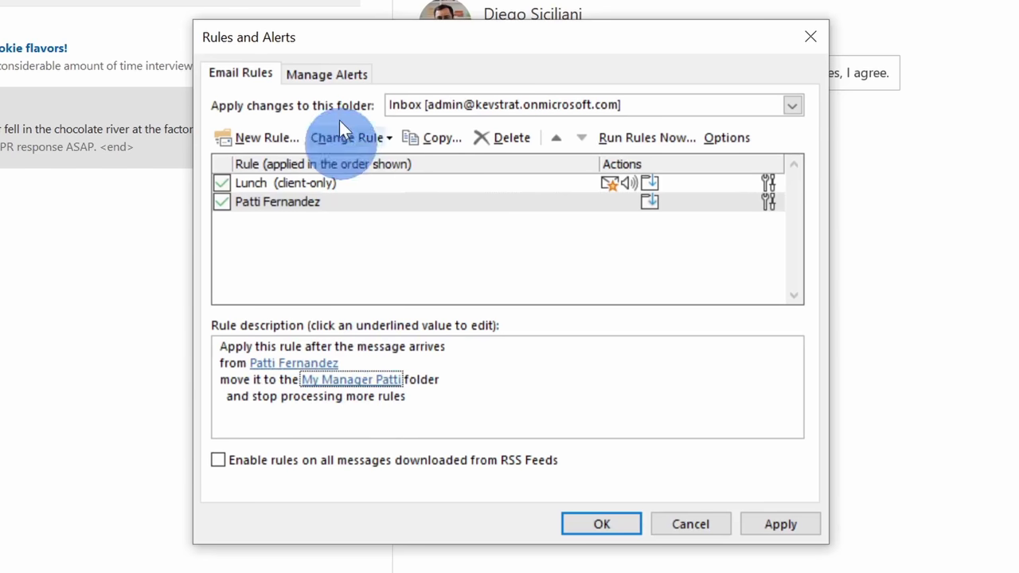
{"action": "left_click", "coordinate": [308, 183]}
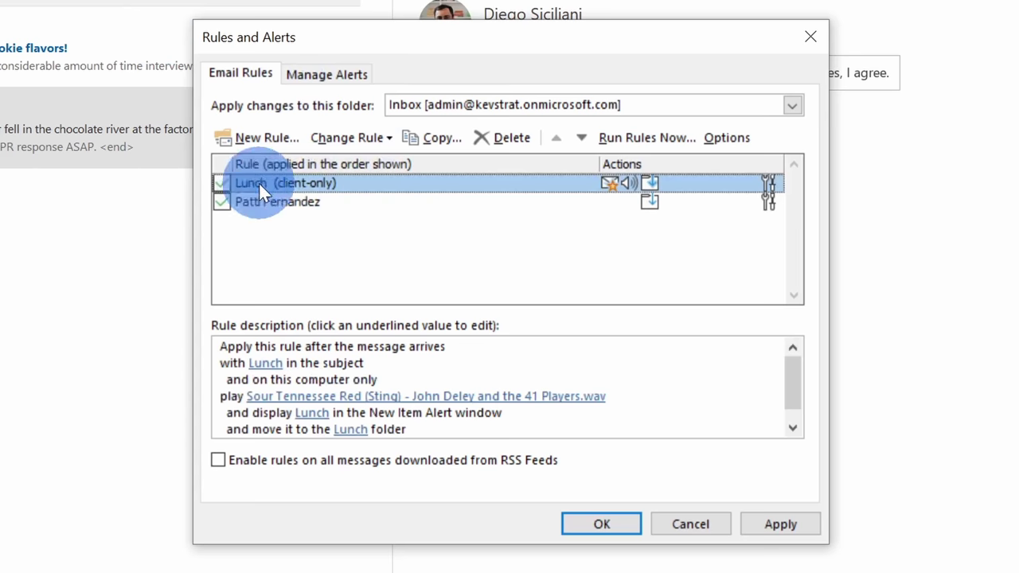
{"action": "left_click", "coordinate": [410, 422]}
{"action": "scroll", "coordinate": [410, 414], "scroll_direction": "down", "scroll_amount": 1}
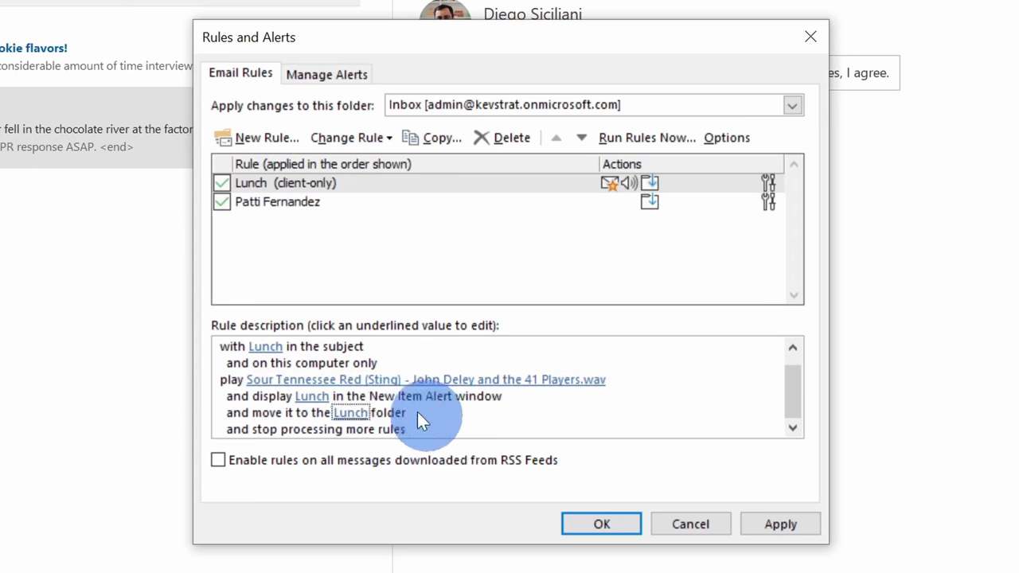
{"action": "left_click", "coordinate": [290, 203]}
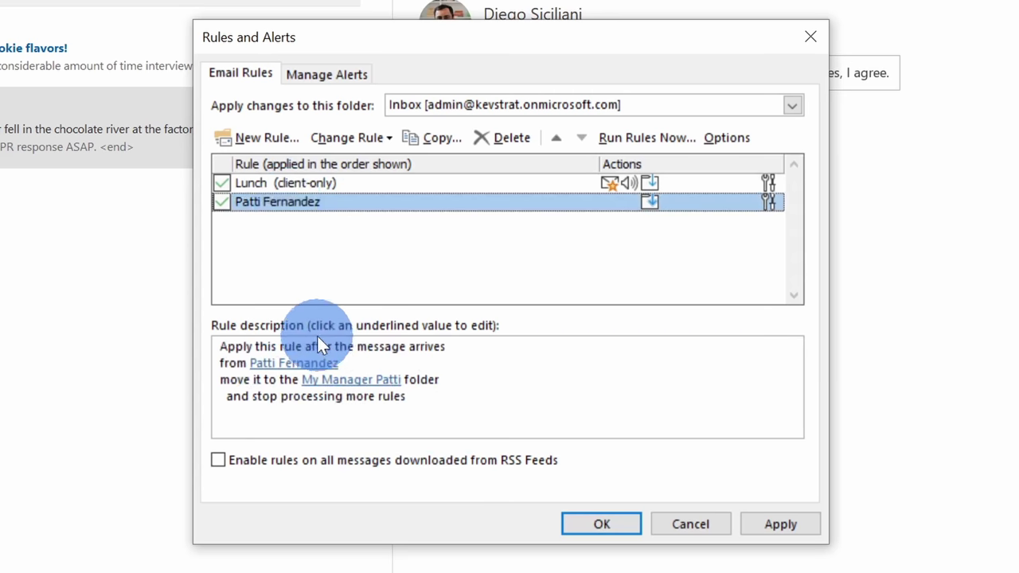
{"action": "left_click", "coordinate": [371, 401]}
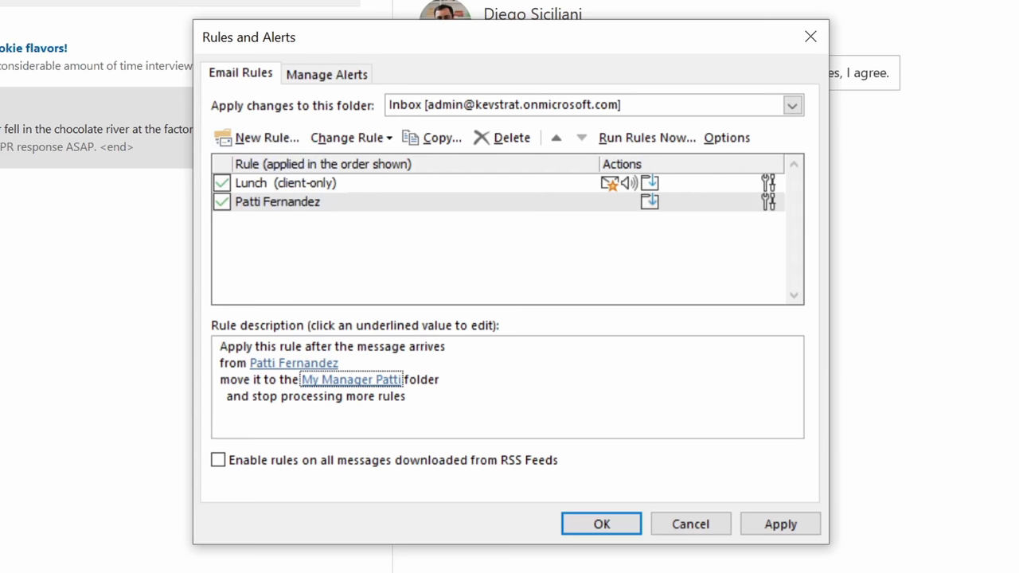
Move the Lunch rule down one place in the rule order and back up again
{"action": "left_click", "coordinate": [373, 180]}
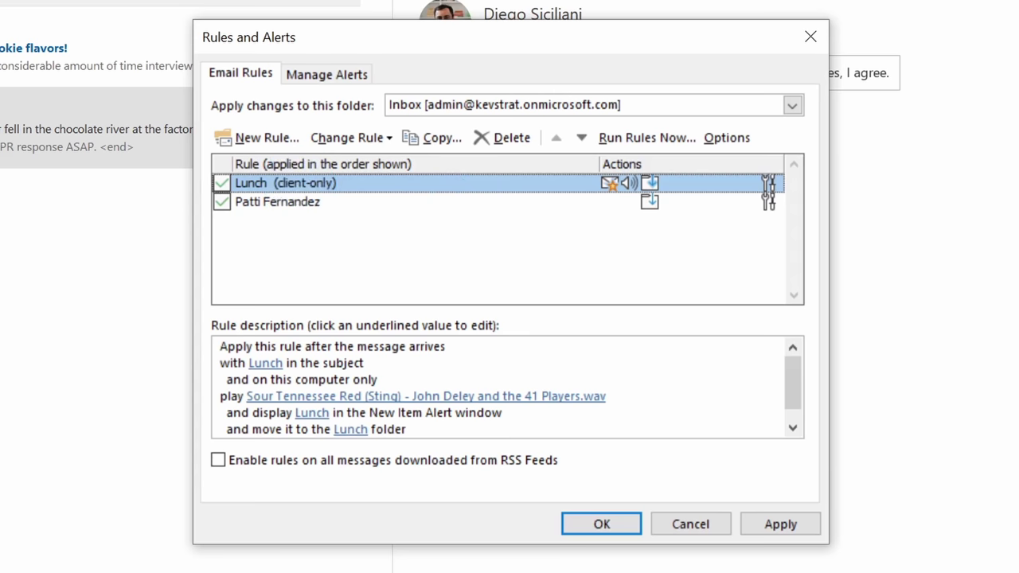
{"action": "left_click", "coordinate": [582, 138]}
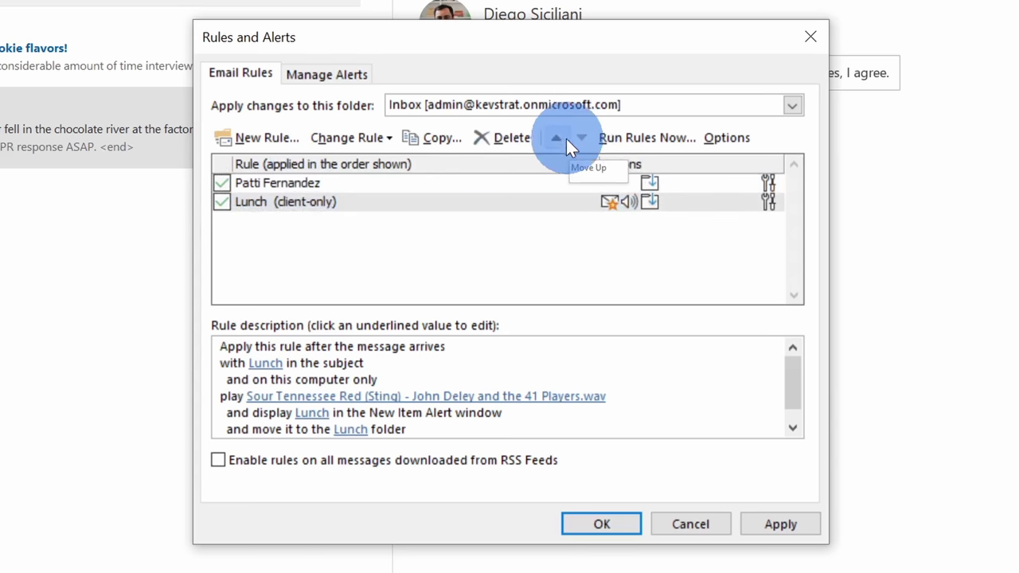
{"action": "left_click", "coordinate": [565, 139]}
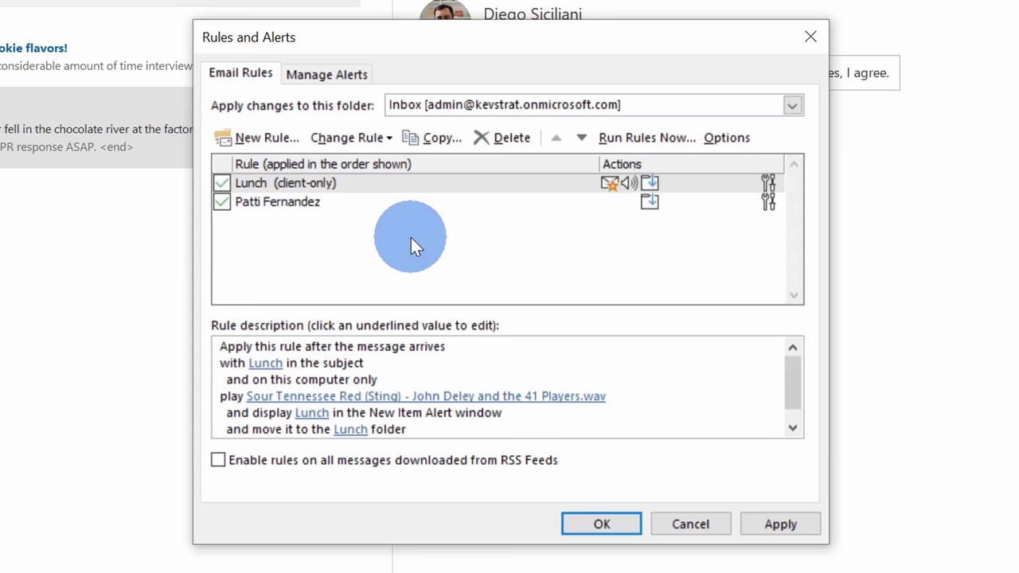
{"action": "left_click", "coordinate": [381, 244]}
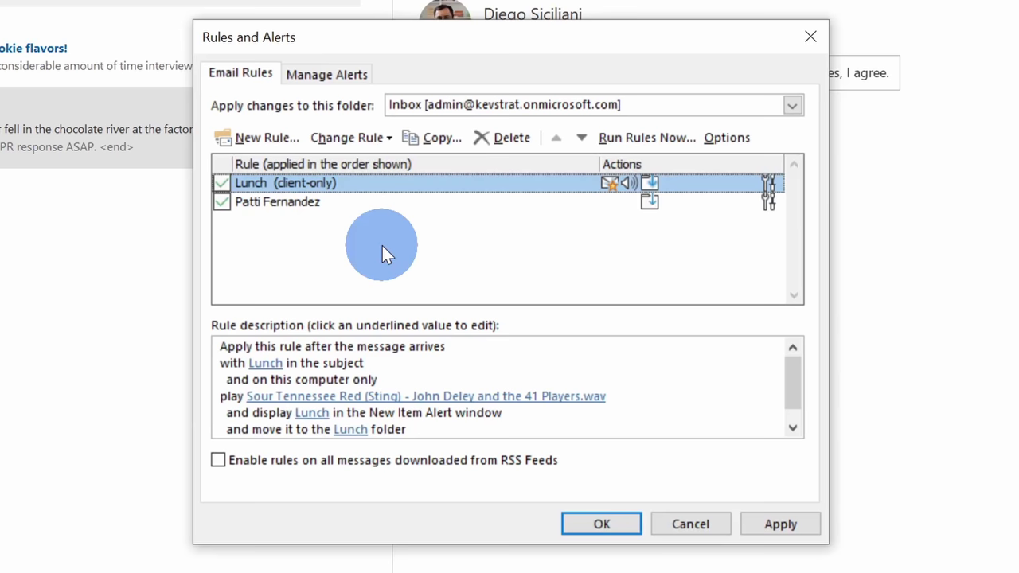
Open the sender value of the manager's rule, browse the address list and cancel the selection
{"action": "left_click", "coordinate": [350, 202]}
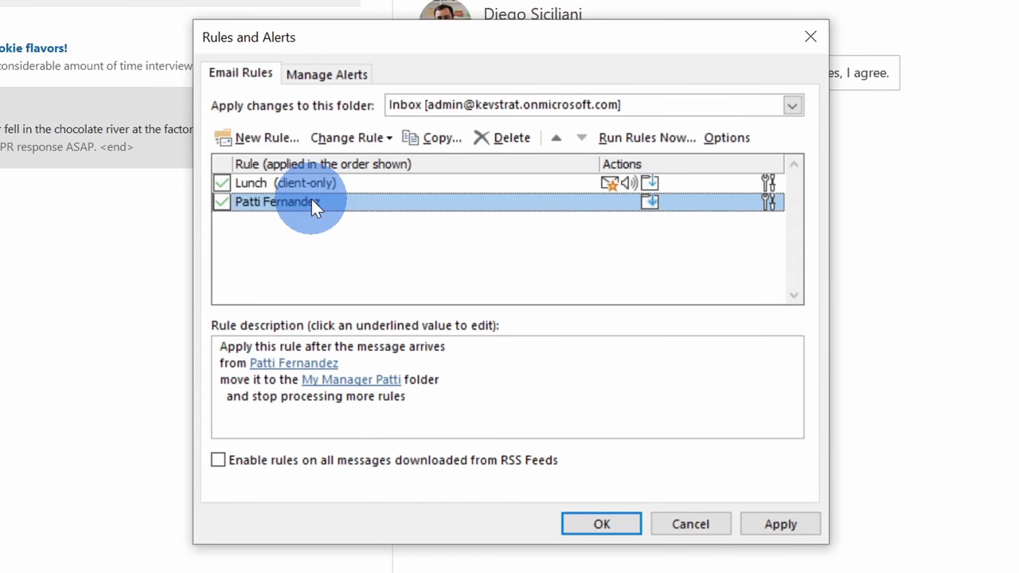
{"action": "left_click", "coordinate": [224, 394]}
{"action": "key", "text": "Tab"}
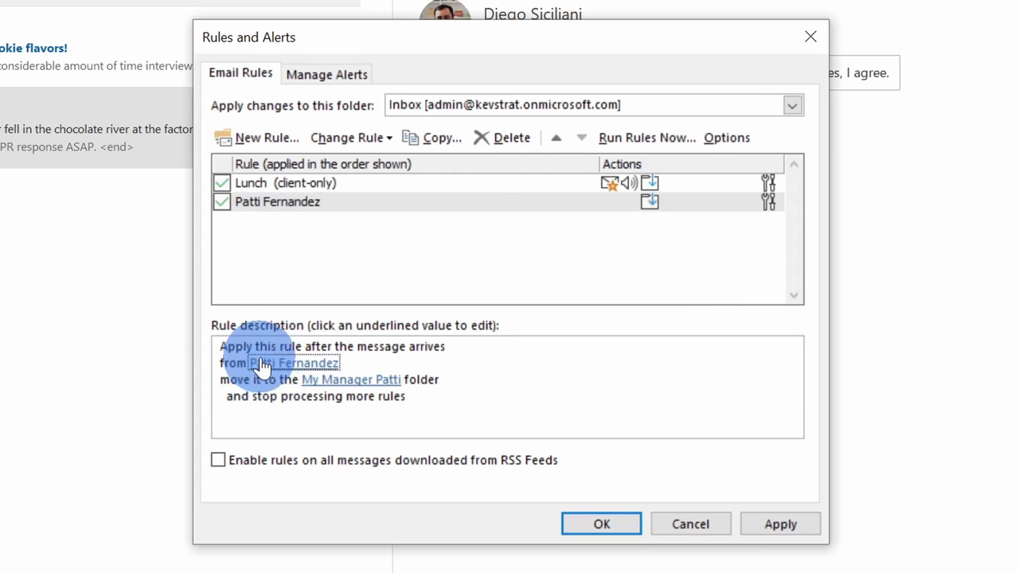
{"action": "left_click", "coordinate": [291, 364]}
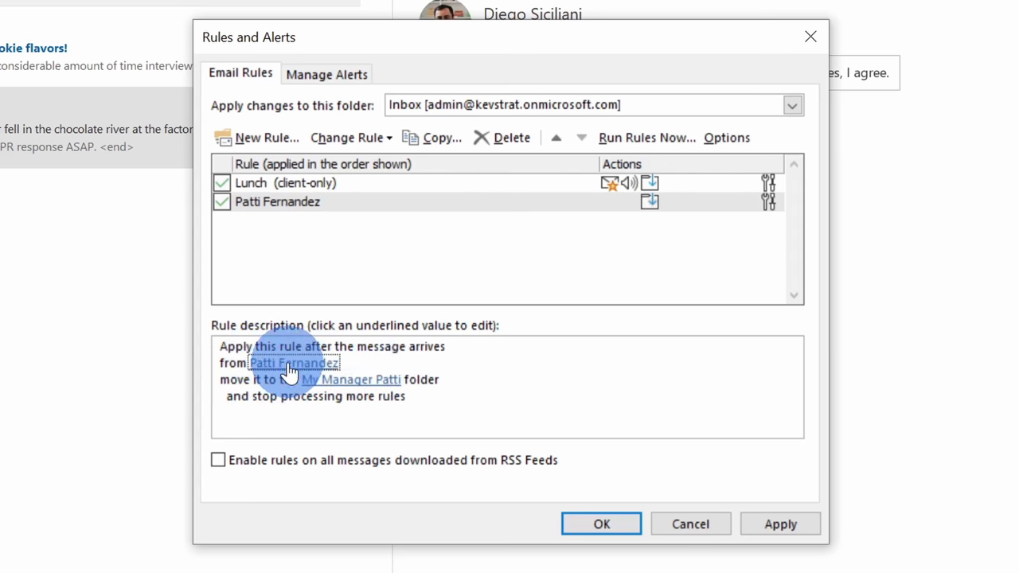
{"action": "left_click", "coordinate": [289, 366]}
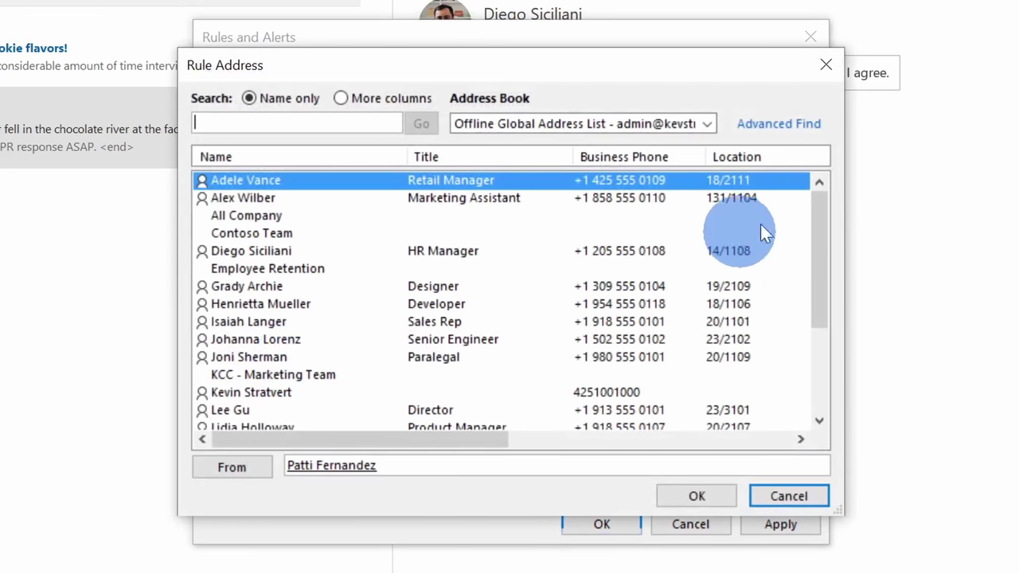
{"action": "left_click_drag", "start_coordinate": [821, 209], "coordinate": [792, 291]}
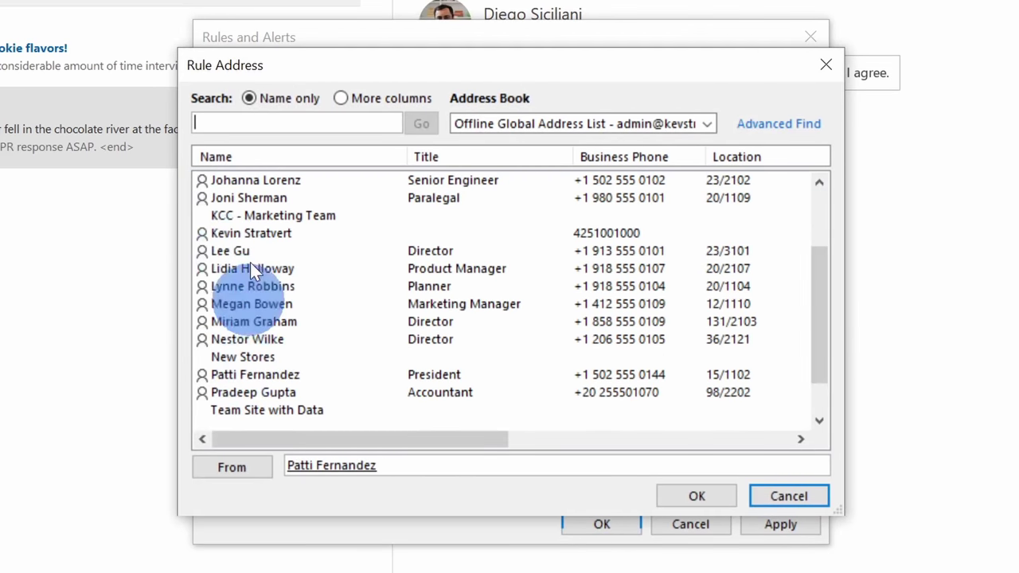
{"action": "left_click", "coordinate": [792, 494]}
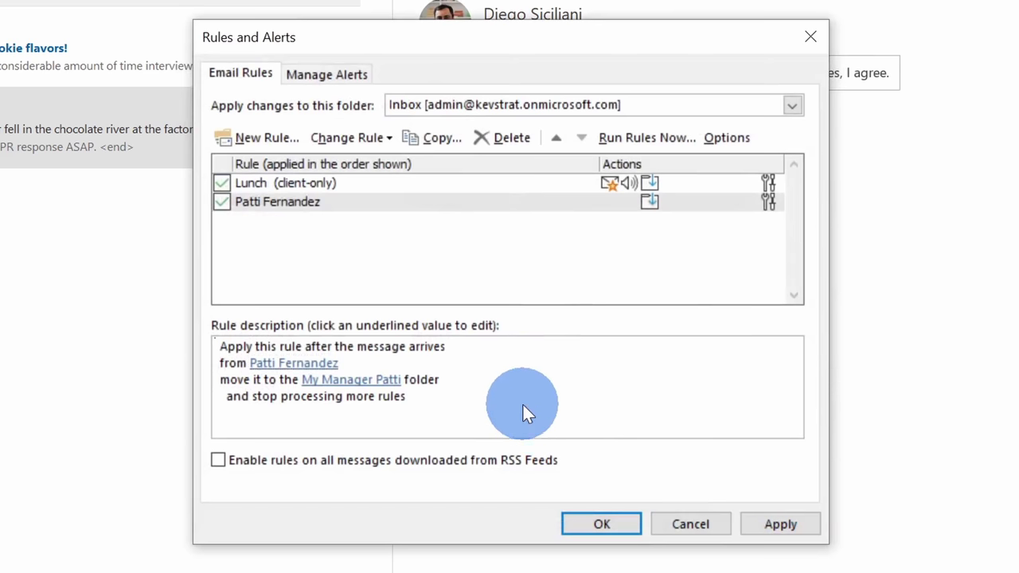
Make the manager's sender rule also mark its messages as high priority and review the rule's description
{"action": "left_click", "coordinate": [385, 138]}
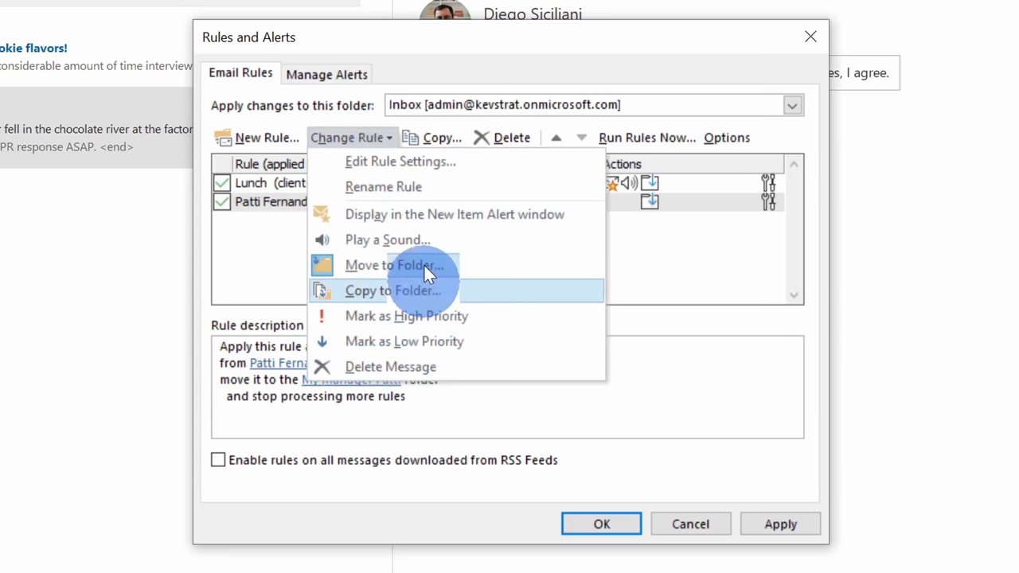
{"action": "left_click", "coordinate": [455, 317]}
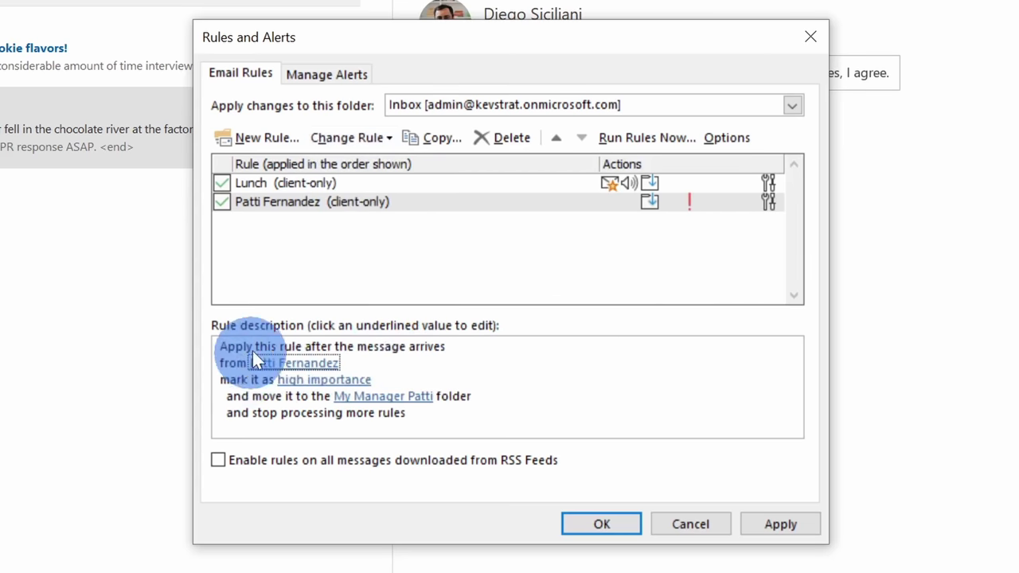
{"action": "left_click", "coordinate": [271, 360]}
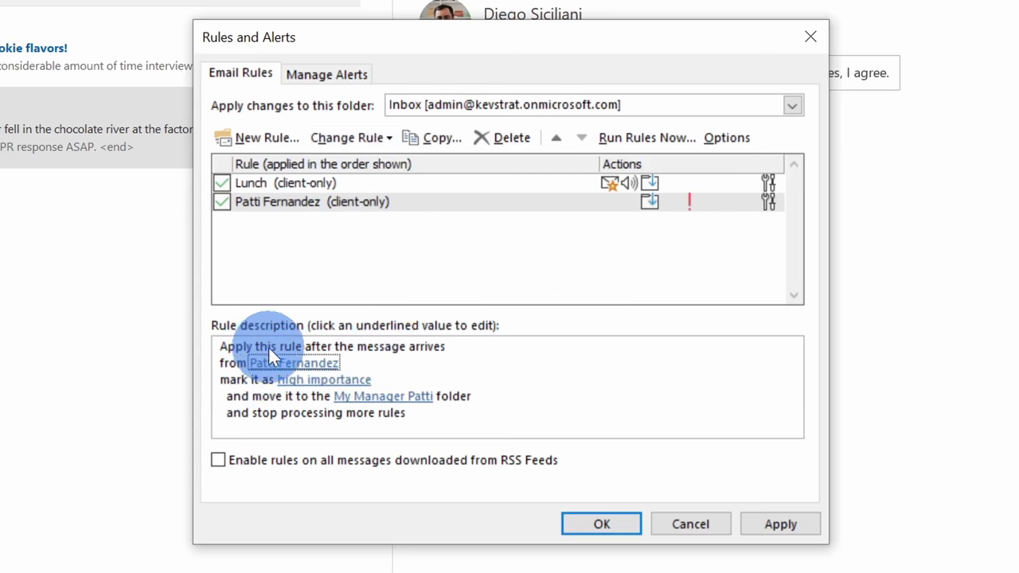
{"action": "left_click", "coordinate": [353, 380]}
{"action": "left_click", "coordinate": [363, 400]}
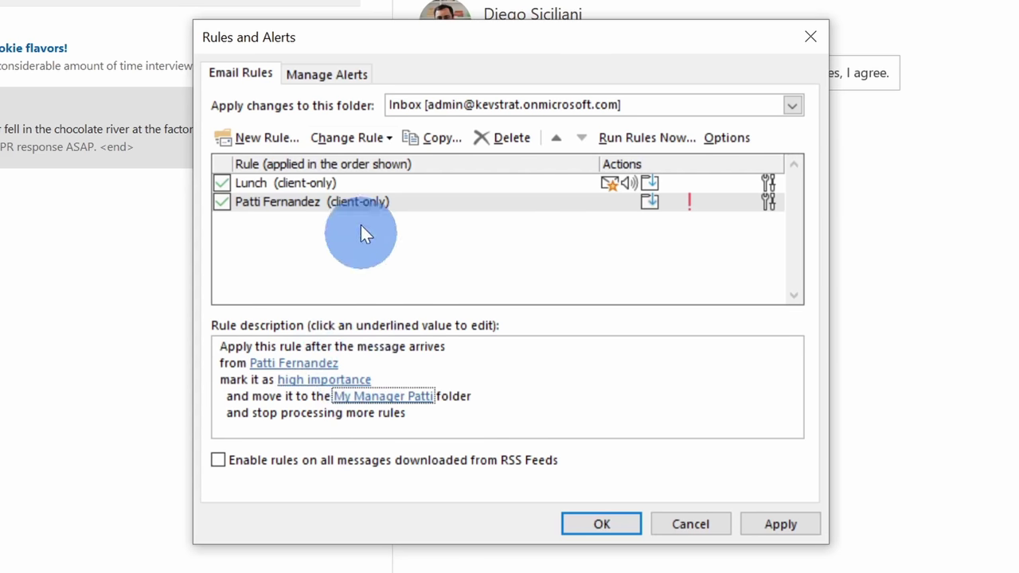
Open the full settings of the manager's rule in the Rules Wizard, view the available conditions and close the rules dialogs
{"action": "left_click", "coordinate": [357, 139]}
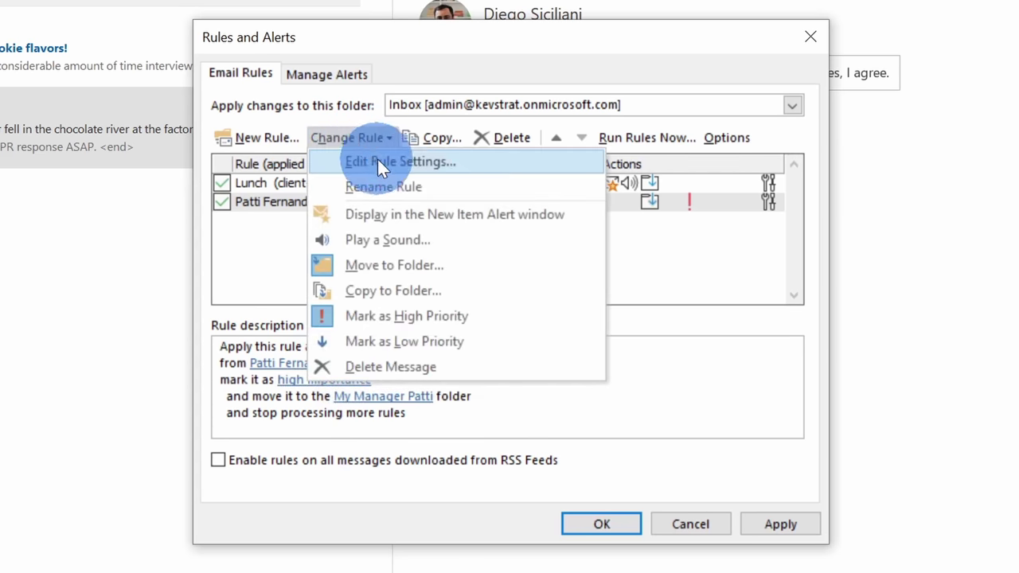
{"action": "left_click", "coordinate": [435, 159]}
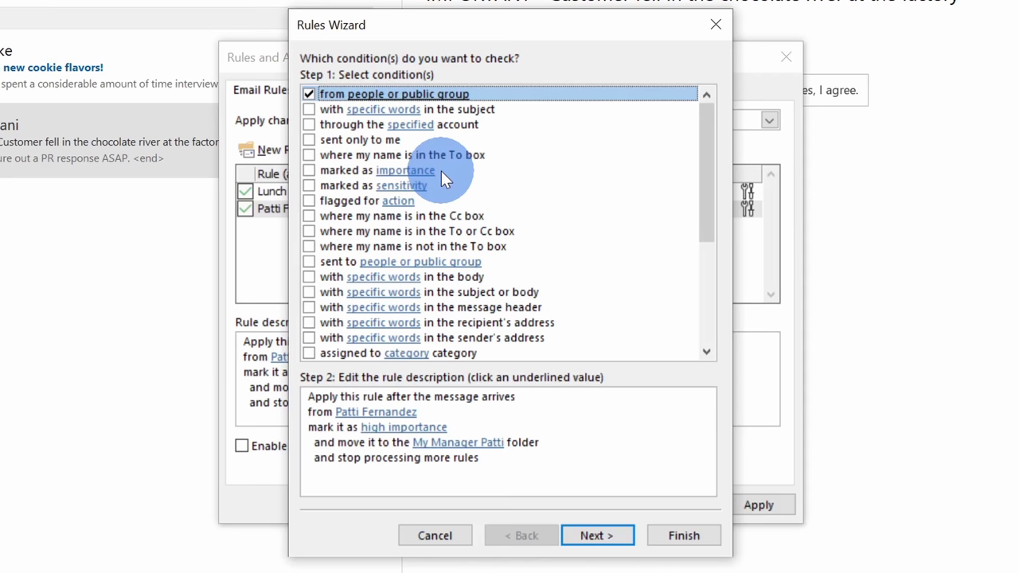
{"action": "left_click", "coordinate": [718, 30]}
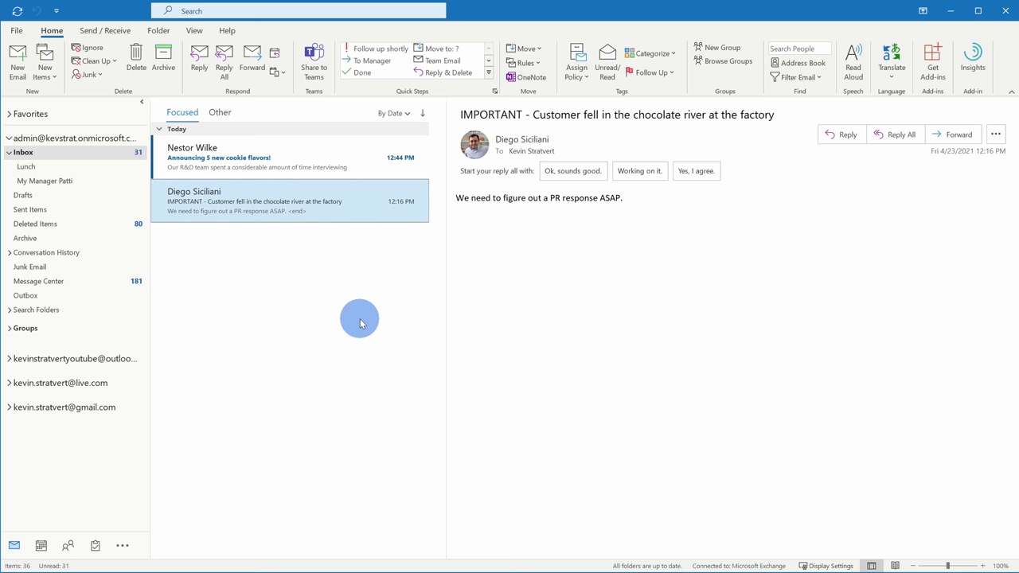
Open the "Announcing 5 new cookie flavors!" email and read the flavor list, highlighting the Peachy Peach line
{"action": "left_click", "coordinate": [336, 155]}
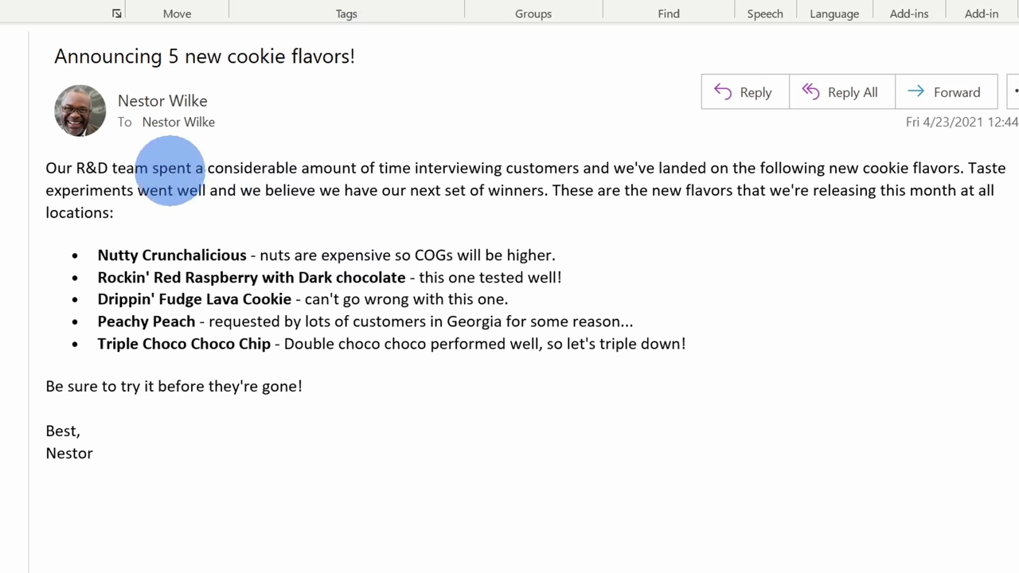
{"action": "left_click_drag", "start_coordinate": [107, 250], "coordinate": [750, 335]}
{"action": "left_click", "coordinate": [750, 335]}
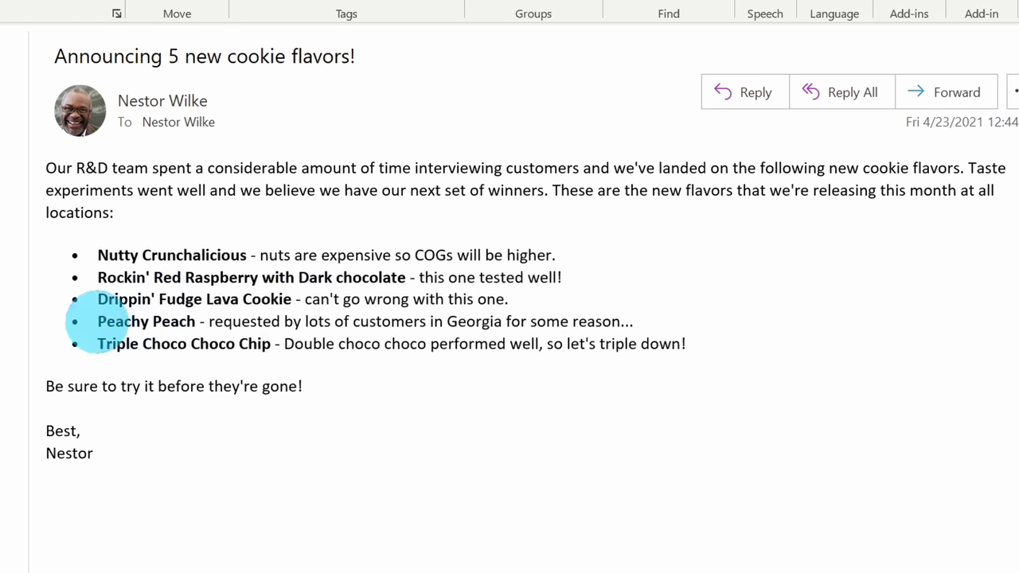
{"action": "left_click_drag", "start_coordinate": [96, 321], "coordinate": [724, 318]}
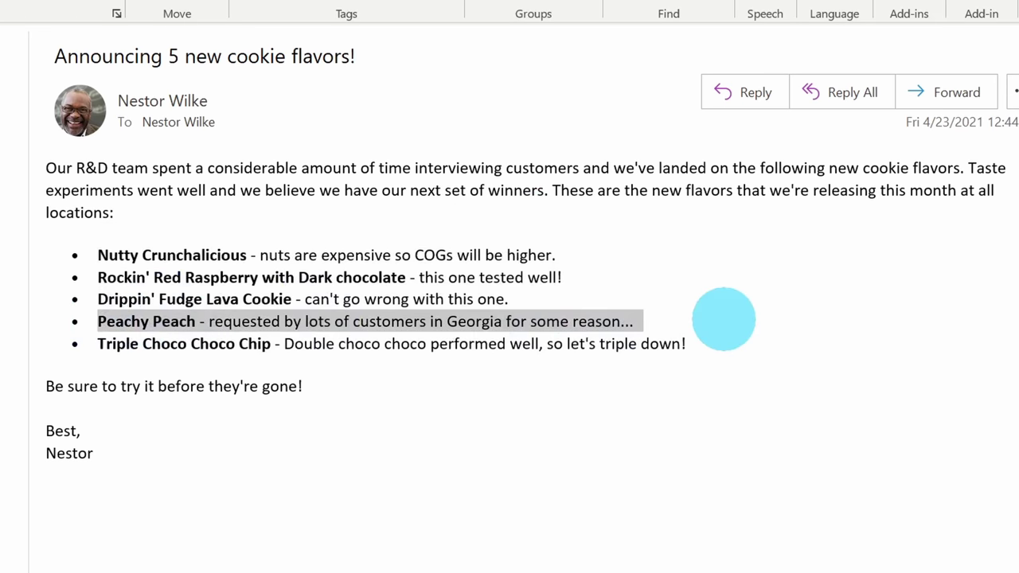
{"action": "left_click", "coordinate": [724, 319]}
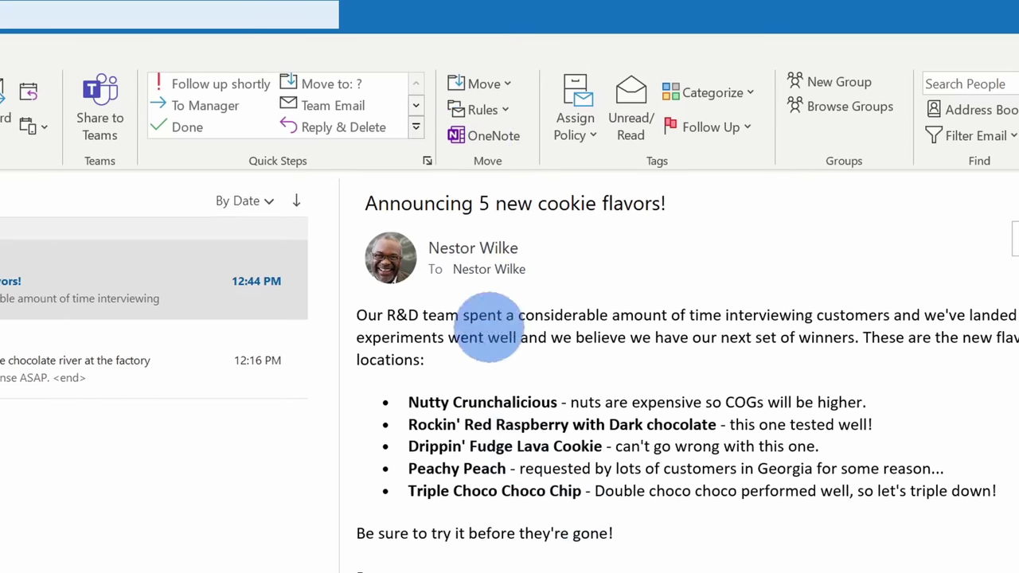
Start a new rule with advanced options from the cookie flavors email and review all the available conditions
{"action": "left_click", "coordinate": [503, 107]}
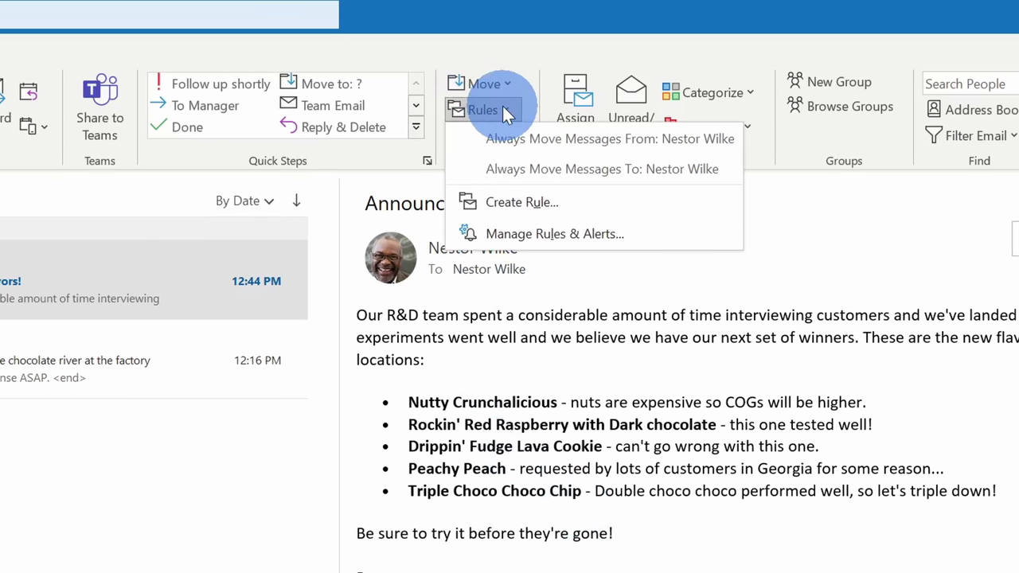
{"action": "left_click", "coordinate": [539, 201]}
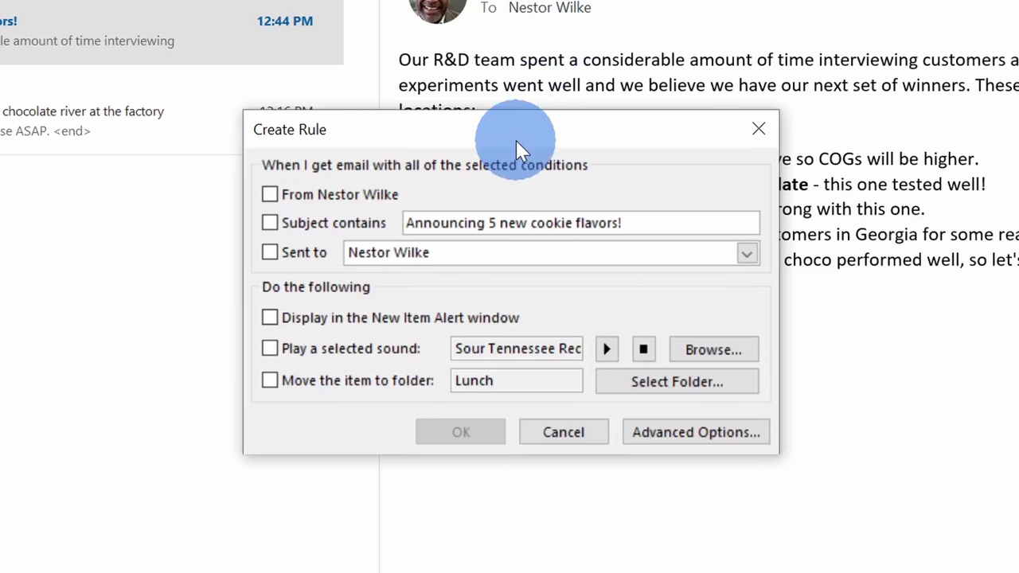
{"action": "left_click", "coordinate": [738, 436]}
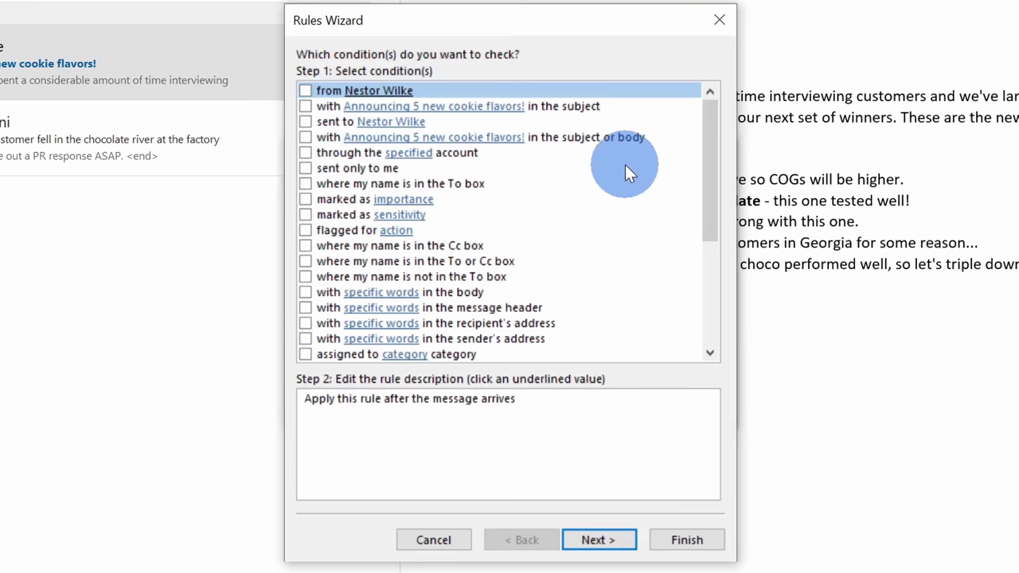
{"action": "left_click_drag", "start_coordinate": [712, 107], "coordinate": [718, 83]}
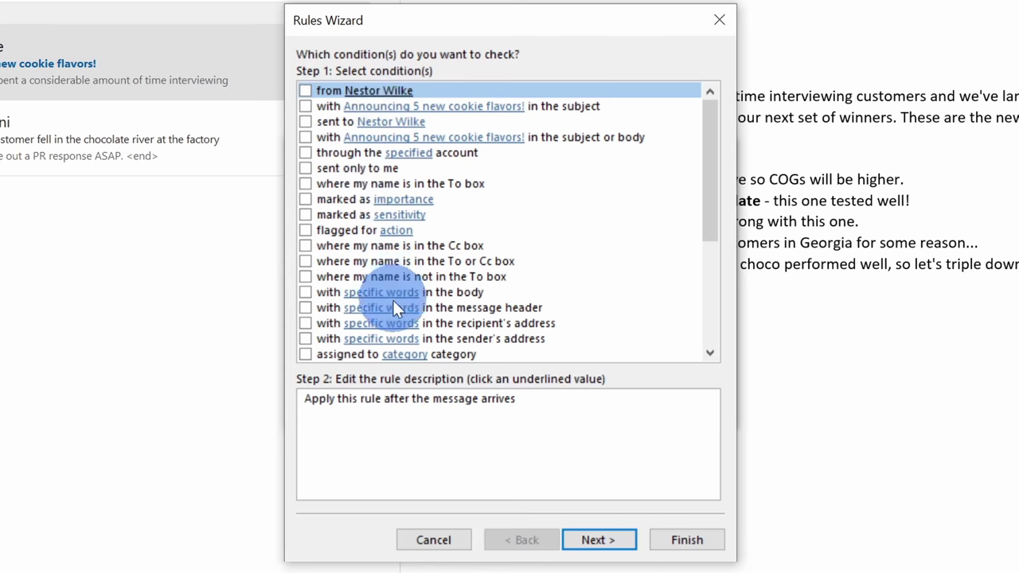
{"action": "left_click_drag", "start_coordinate": [709, 119], "coordinate": [712, 211]}
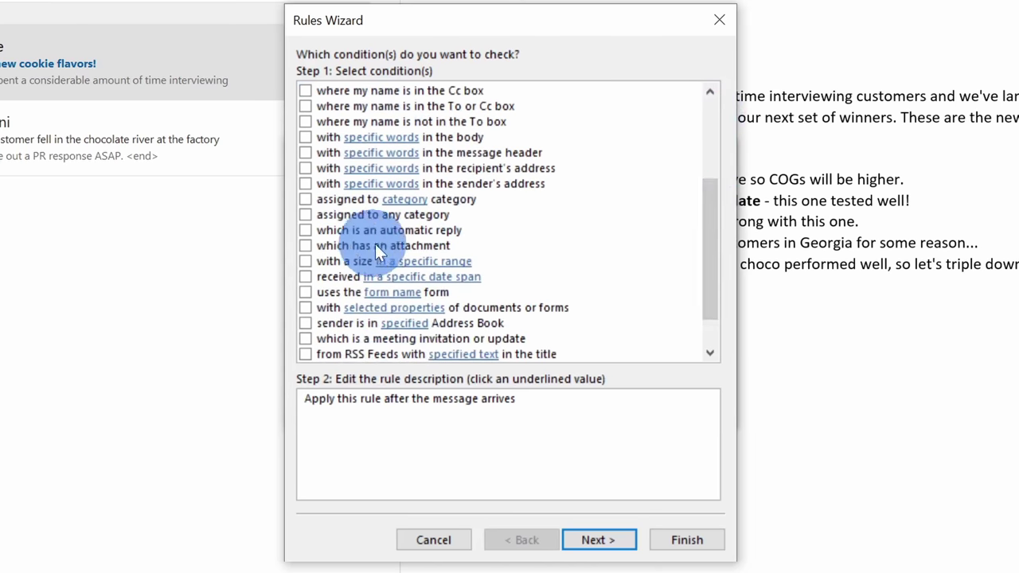
{"action": "scroll", "coordinate": [512, 223], "scroll_direction": "down", "scroll_amount": 1}
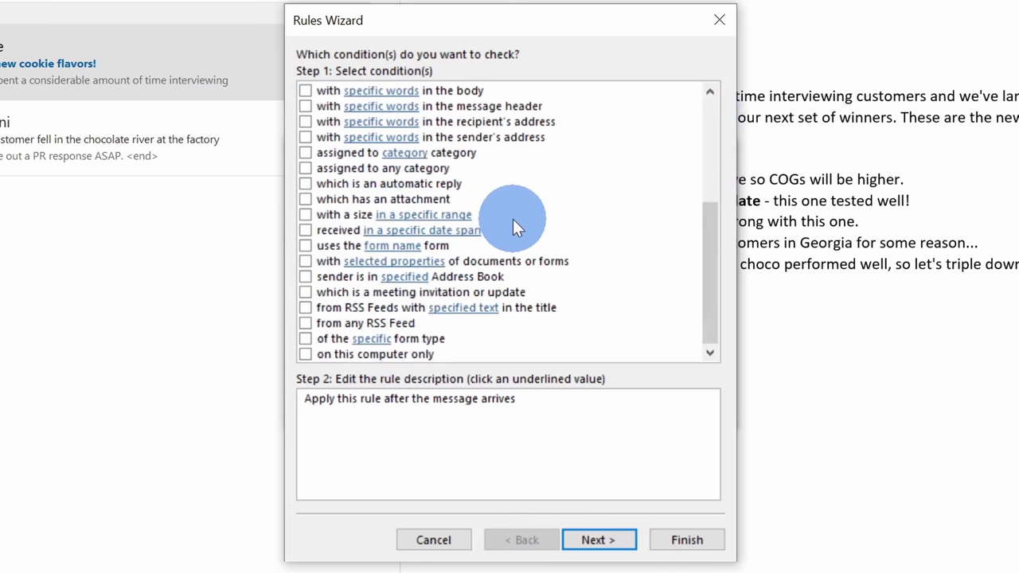
{"action": "scroll", "coordinate": [455, 304], "scroll_direction": "up", "scroll_amount": 1}
{"action": "scroll", "coordinate": [455, 303], "scroll_direction": "up", "scroll_amount": 4}
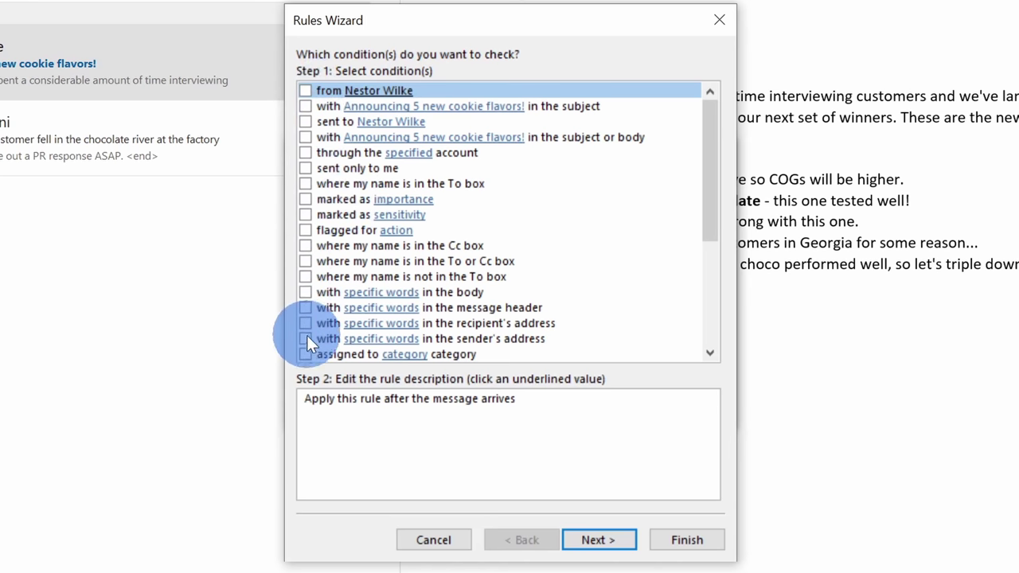
Set the rule's condition to messages from this email's sender and continue to the actions
{"action": "left_click", "coordinate": [605, 541]}
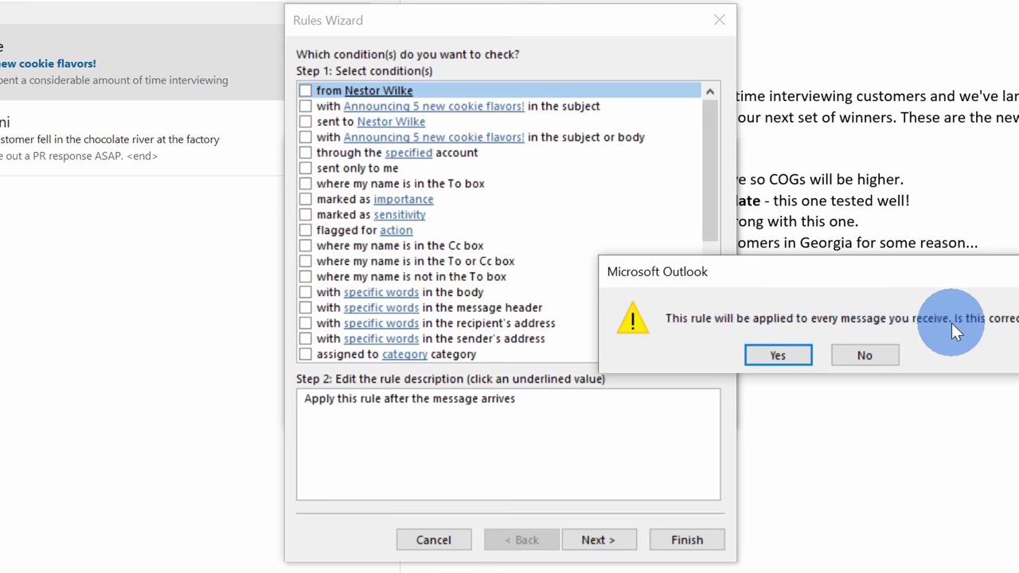
{"action": "left_click", "coordinate": [880, 352]}
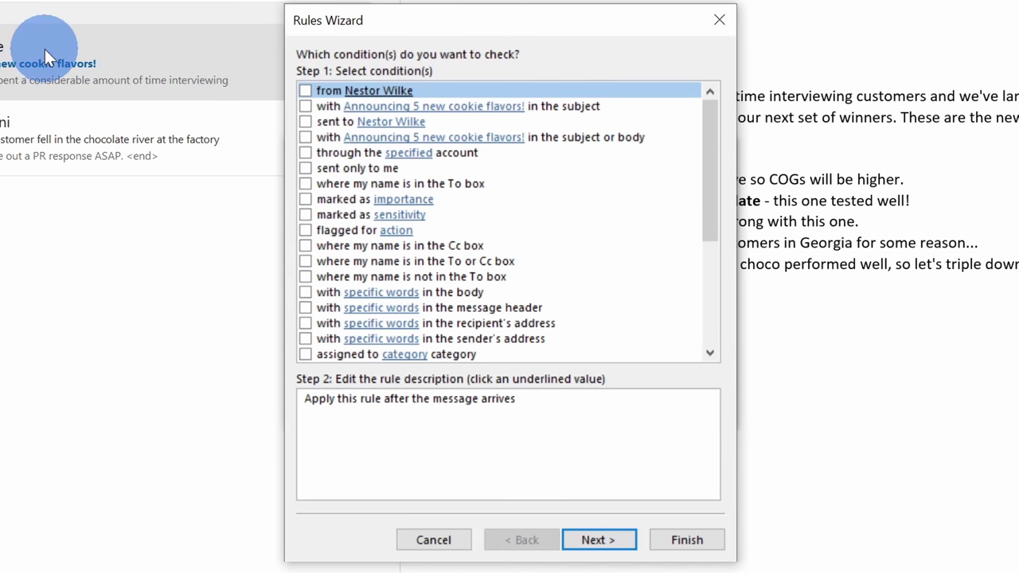
{"action": "left_click", "coordinate": [305, 91]}
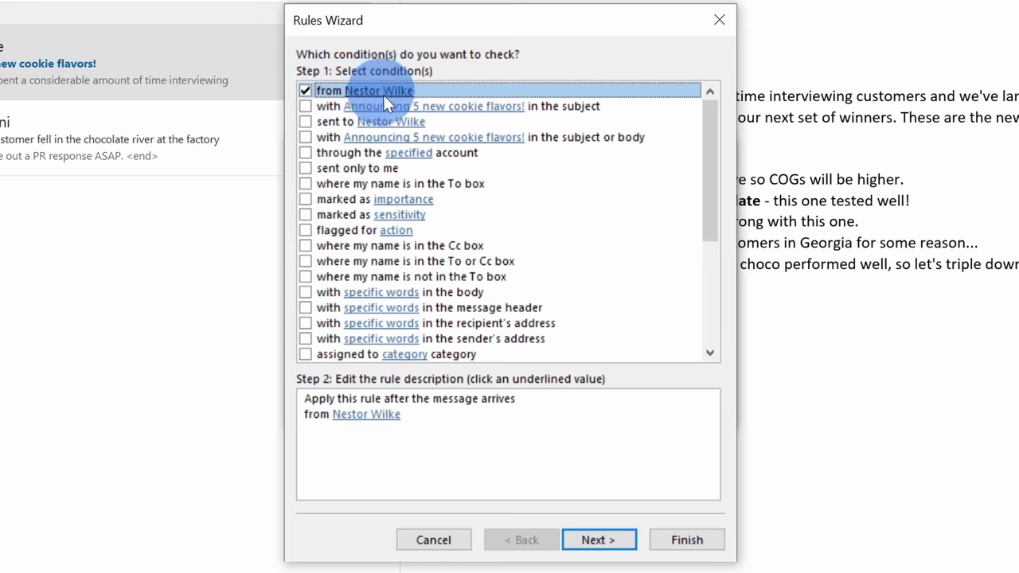
{"action": "left_click", "coordinate": [599, 541]}
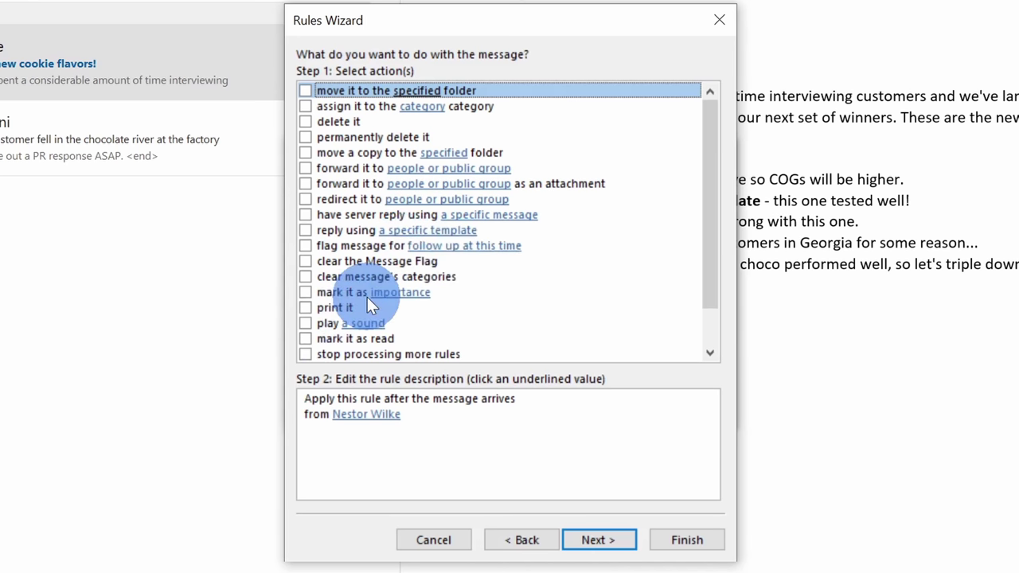
{"action": "left_click", "coordinate": [308, 246]}
{"action": "left_click", "coordinate": [303, 308]}
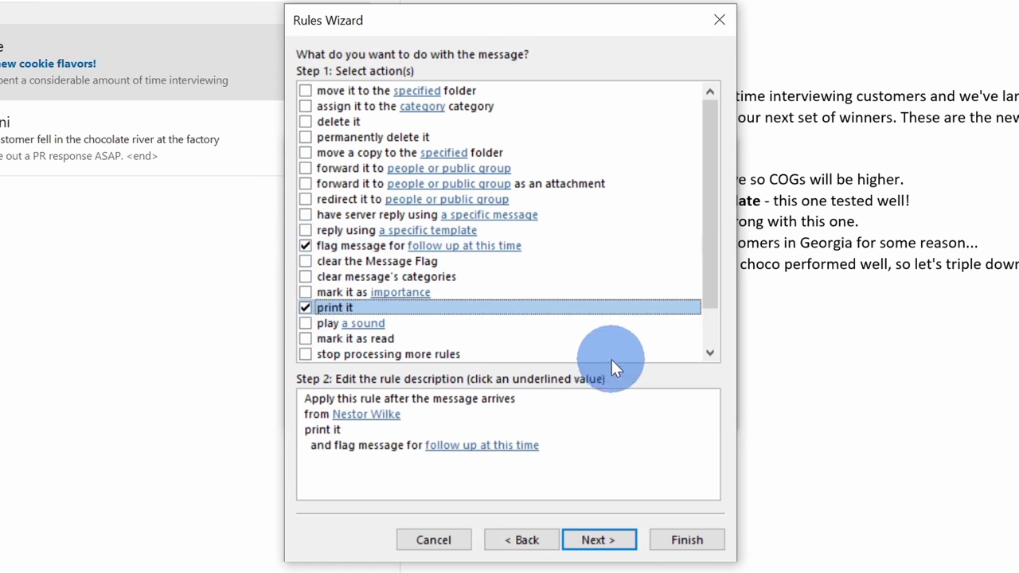
{"action": "left_click", "coordinate": [306, 244]}
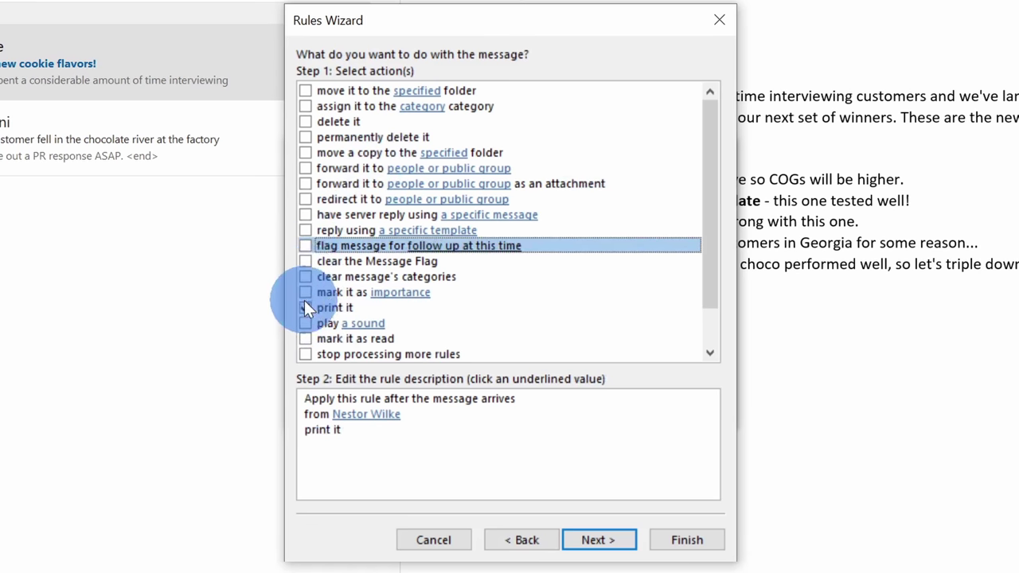
{"action": "left_click", "coordinate": [305, 306]}
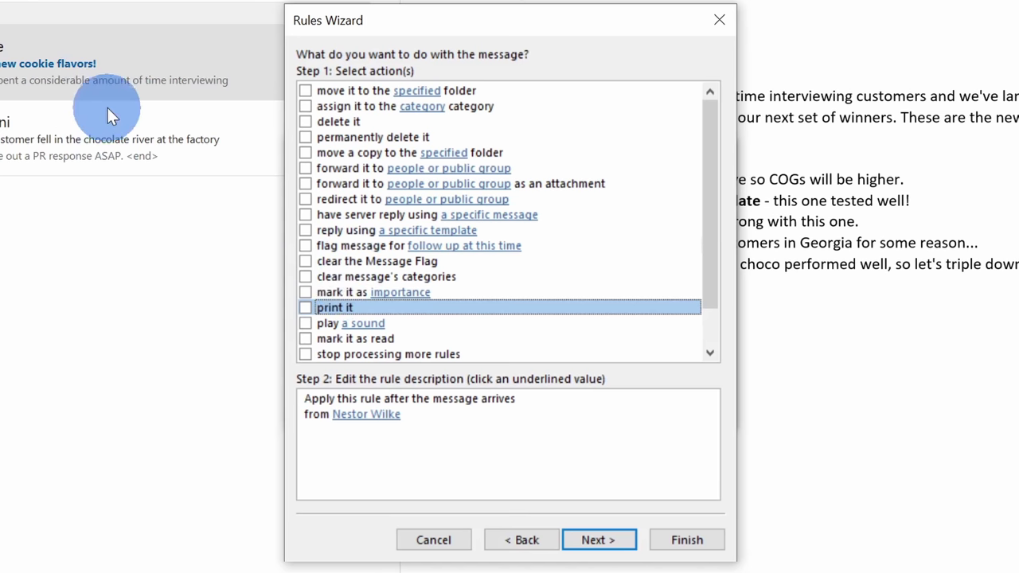
Set the rule's action to "delete it" and review the available exceptions
{"action": "left_click", "coordinate": [305, 122]}
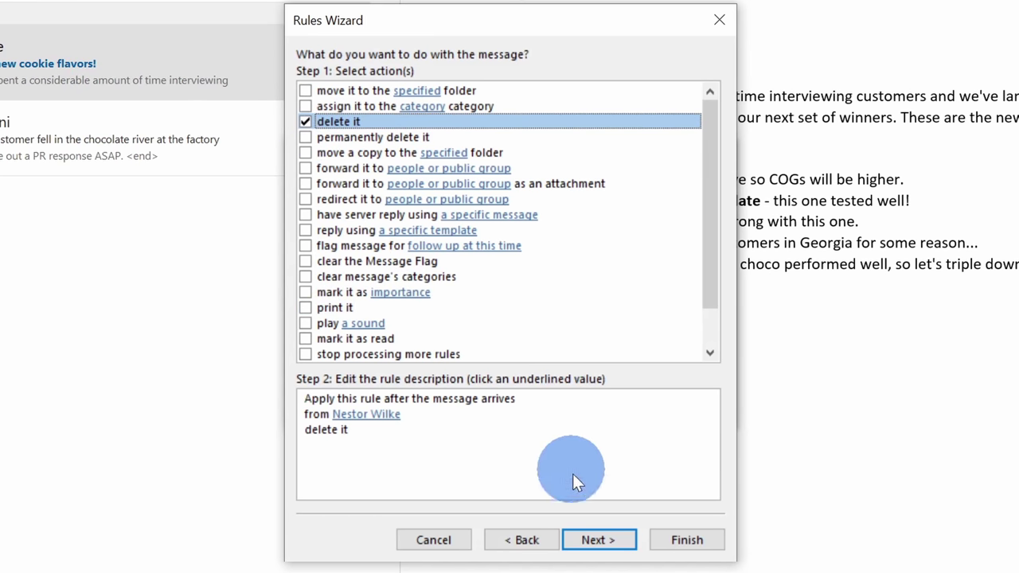
{"action": "left_click", "coordinate": [603, 541]}
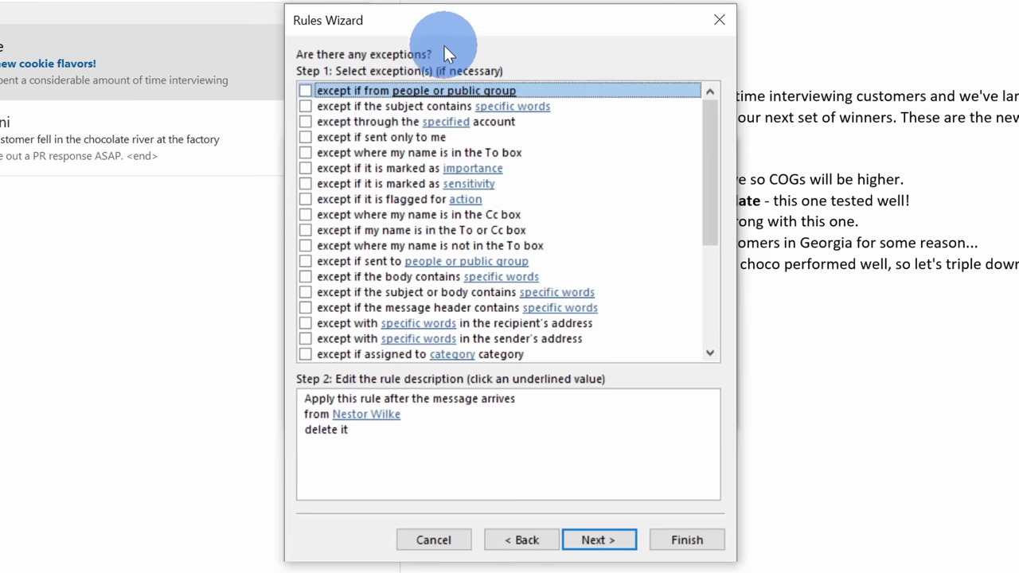
{"action": "left_click_drag", "start_coordinate": [711, 110], "coordinate": [713, 87]}
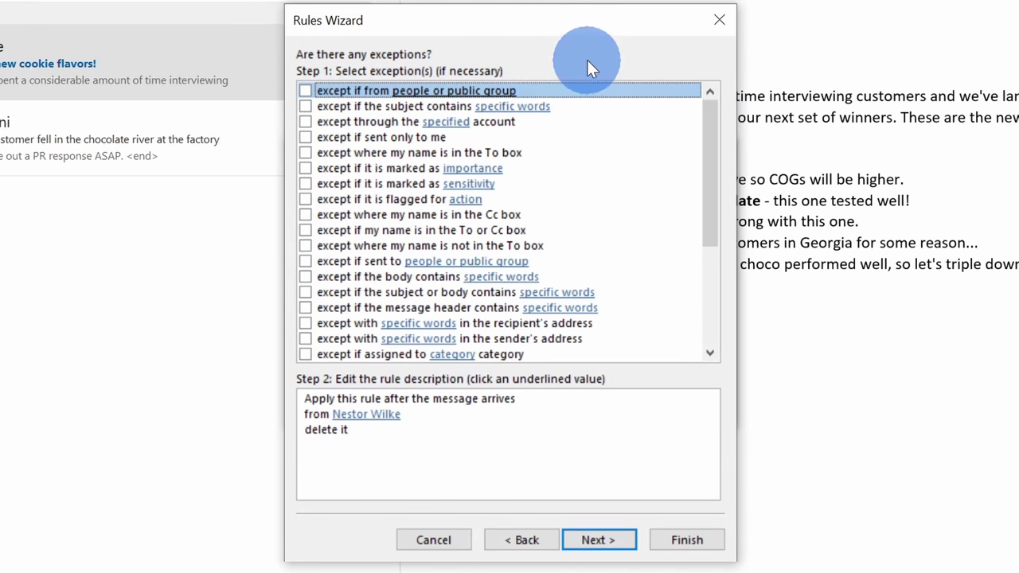
{"action": "left_click", "coordinate": [402, 103]}
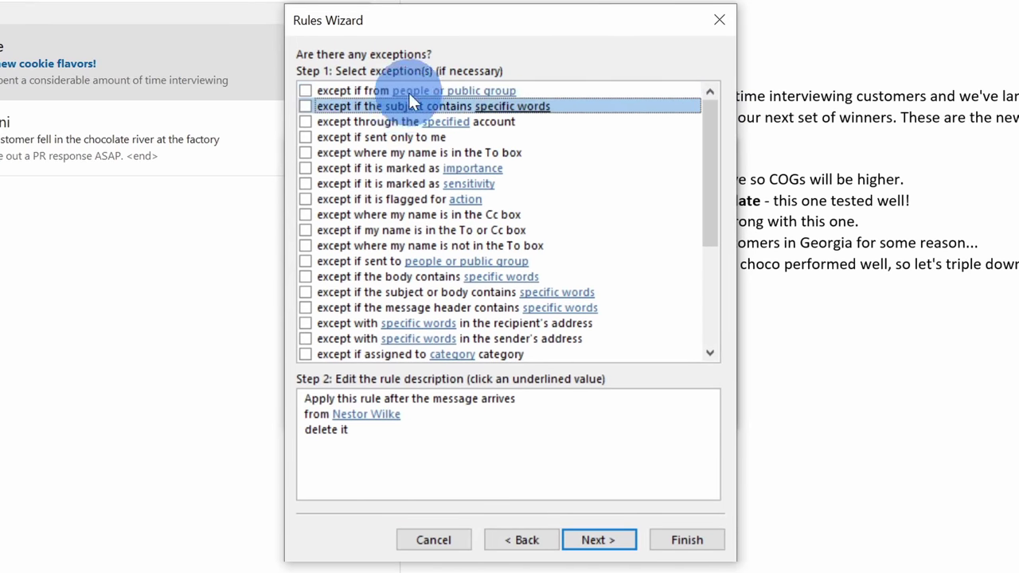
{"action": "left_click", "coordinate": [404, 163]}
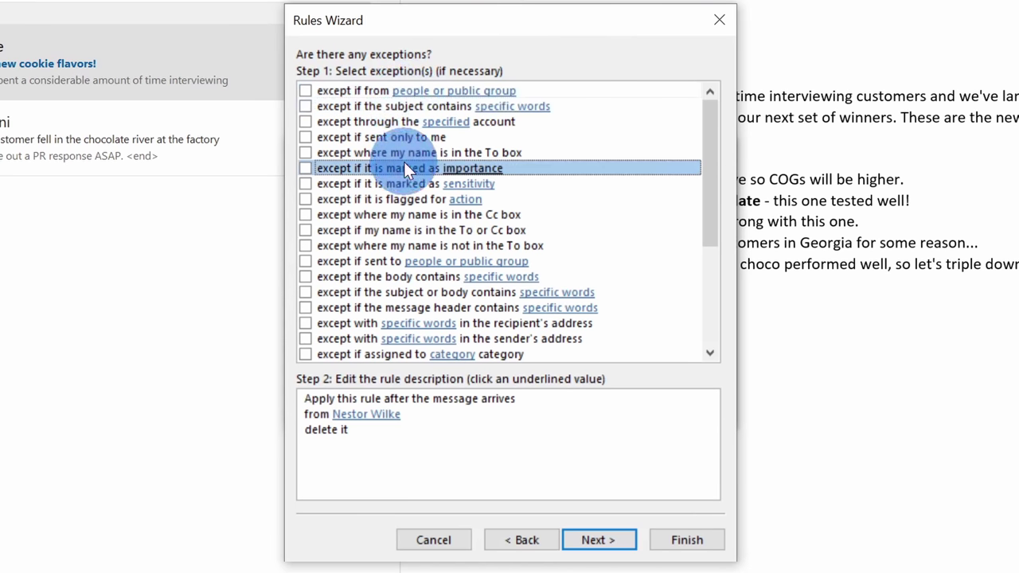
{"action": "scroll", "coordinate": [466, 118], "scroll_direction": "down", "scroll_amount": 4}
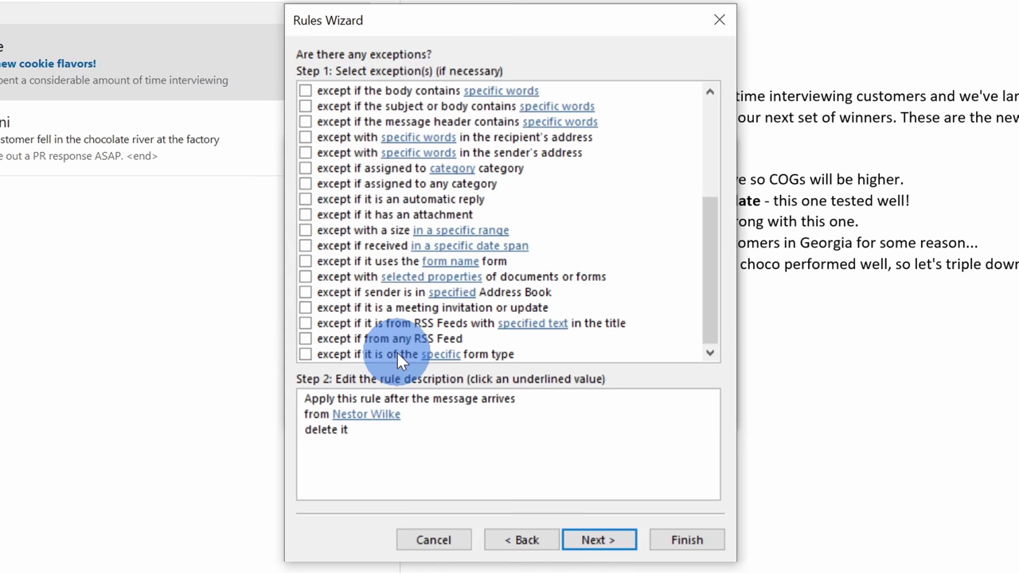
{"action": "scroll", "coordinate": [398, 353], "scroll_direction": "up", "scroll_amount": 4}
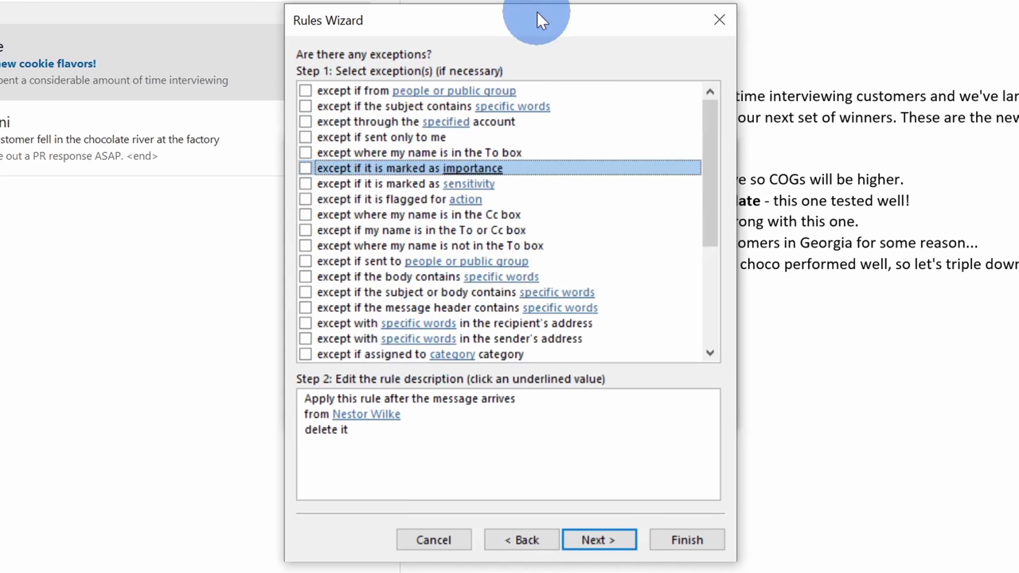
Add the exception "except if my name is in the To or Cc box" and continue to the final rule setup
{"action": "left_click_drag", "start_coordinate": [539, 16], "coordinate": [191, 8]}
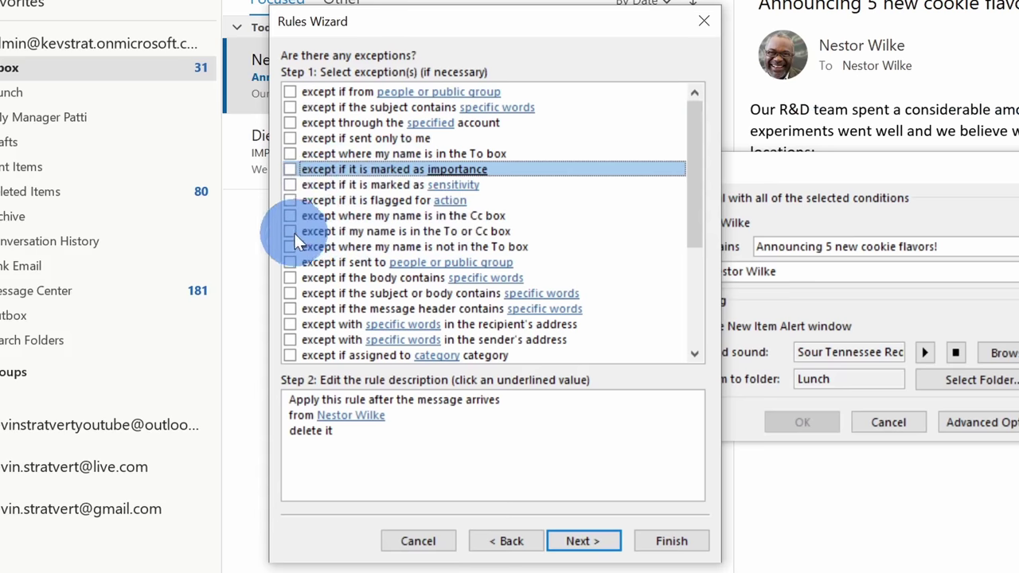
{"action": "left_click", "coordinate": [290, 232]}
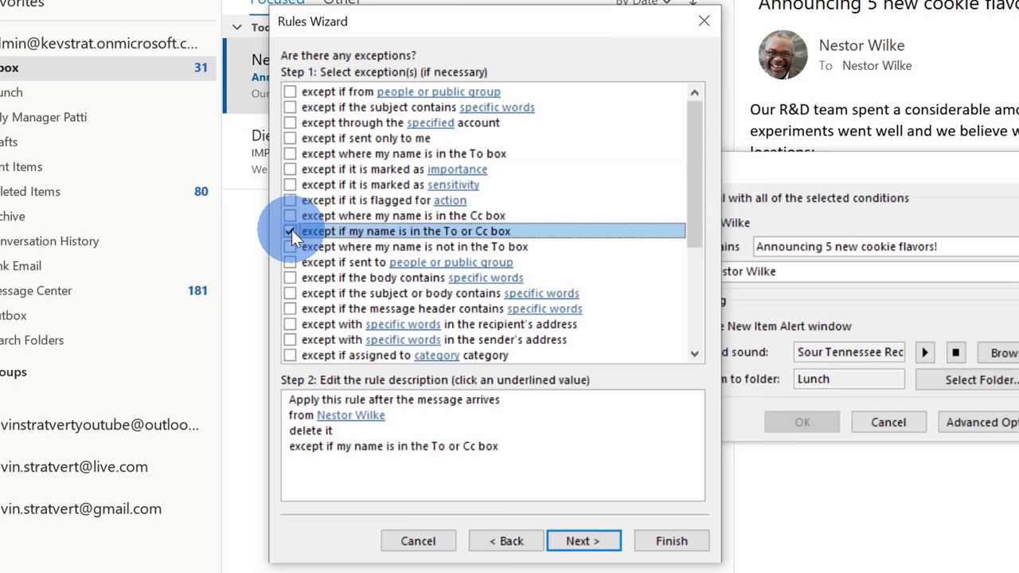
{"action": "left_click", "coordinate": [580, 545]}
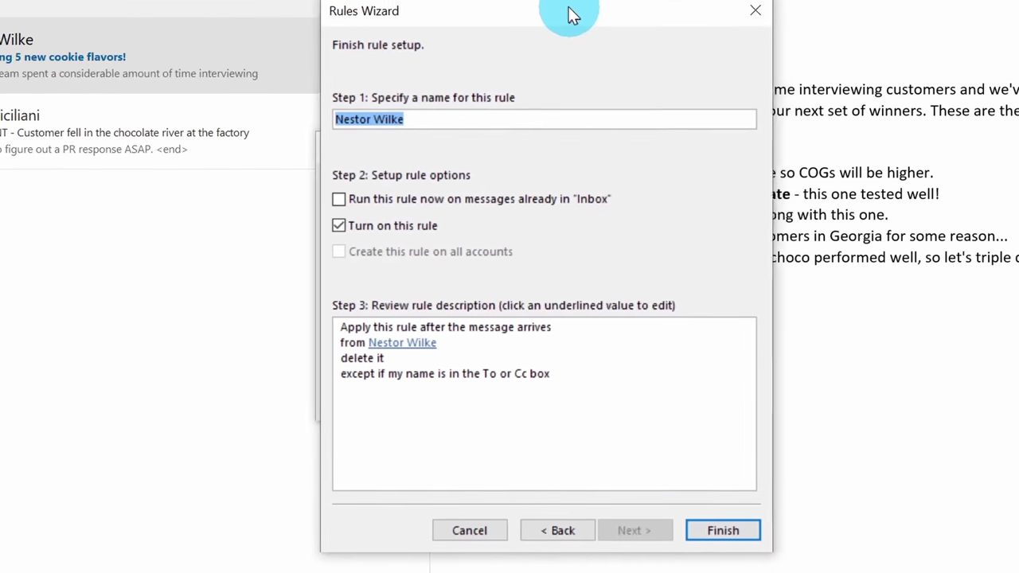
Add "'s pointless newsletters" after the sender's name in the rule name, enable running it on existing Inbox messages and finish the rule
{"action": "left_click_drag", "start_coordinate": [572, 14], "coordinate": [562, 8]}
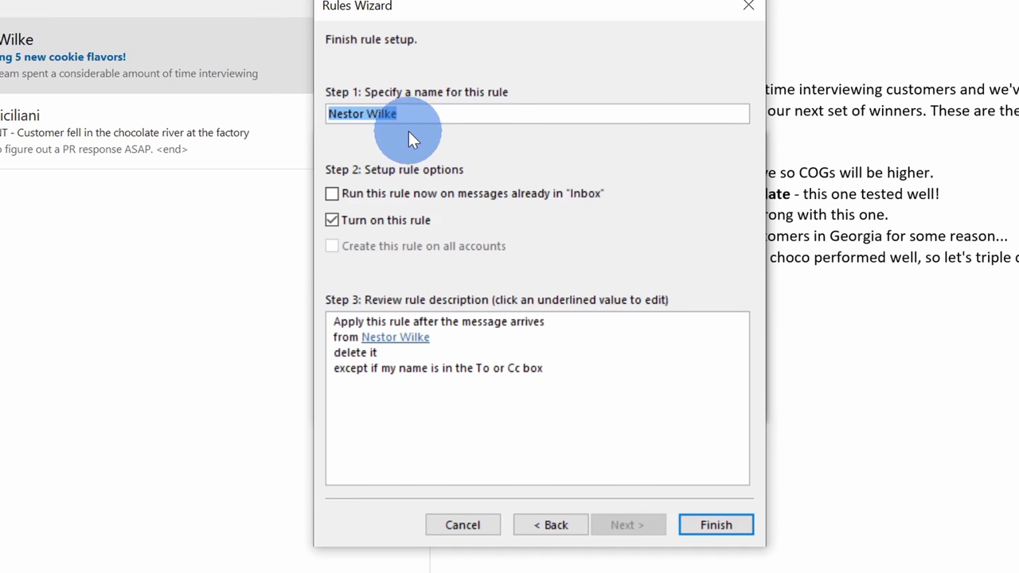
{"action": "key", "text": "End"}
{"action": "type", "text": "'s pointless newsletters"}
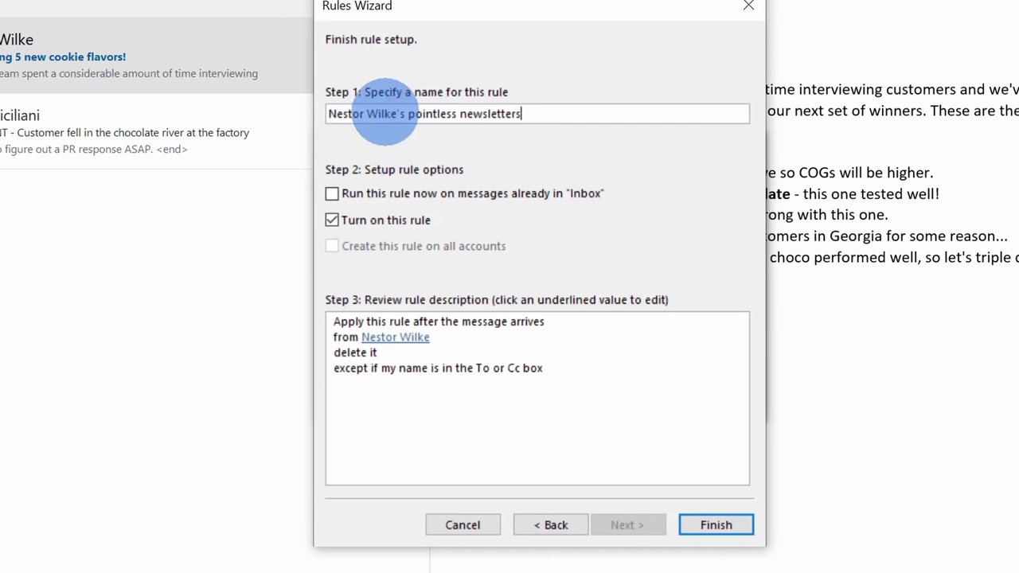
{"action": "left_click", "coordinate": [331, 193]}
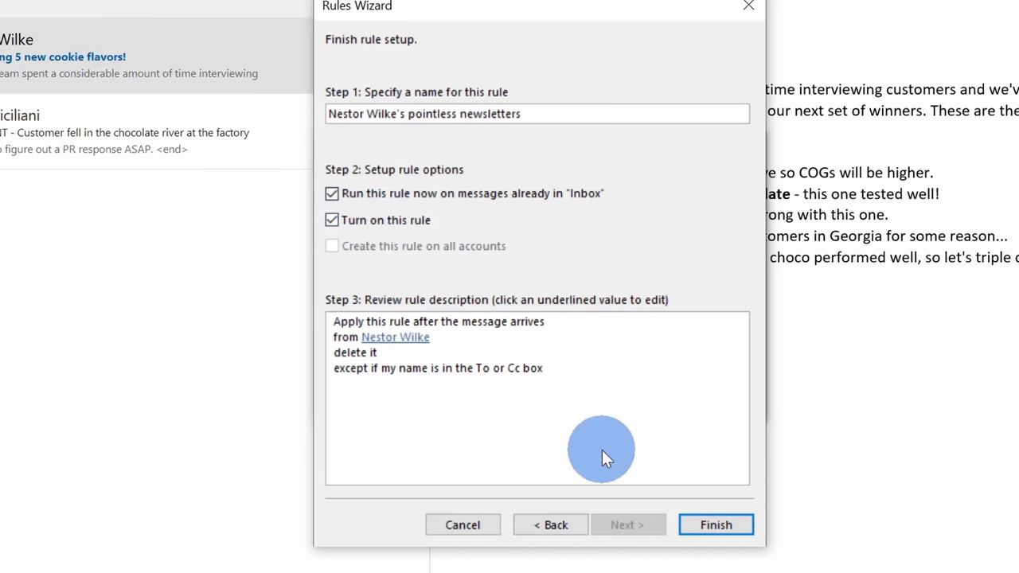
{"action": "left_click", "coordinate": [360, 320]}
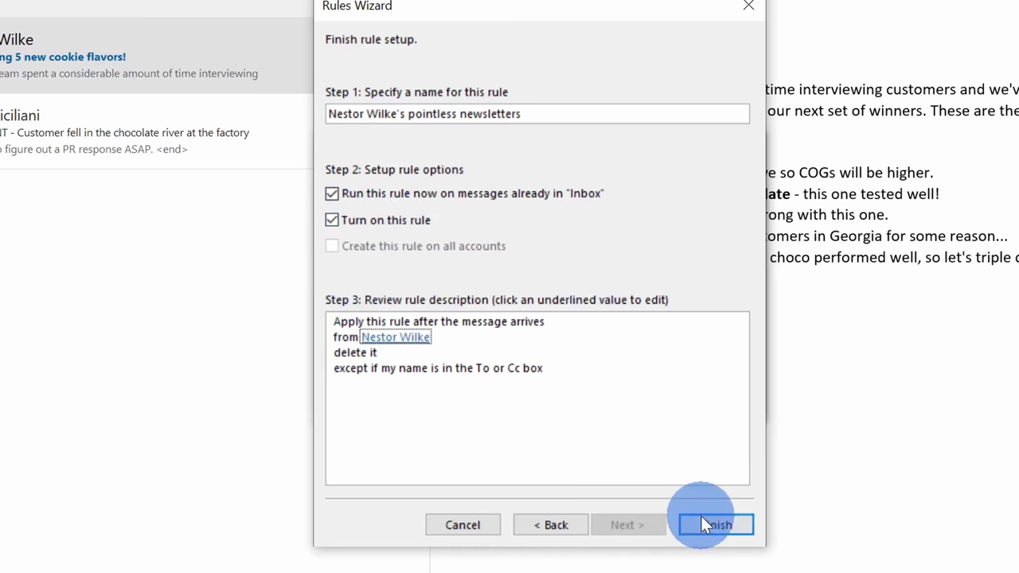
{"action": "left_click", "coordinate": [717, 525]}
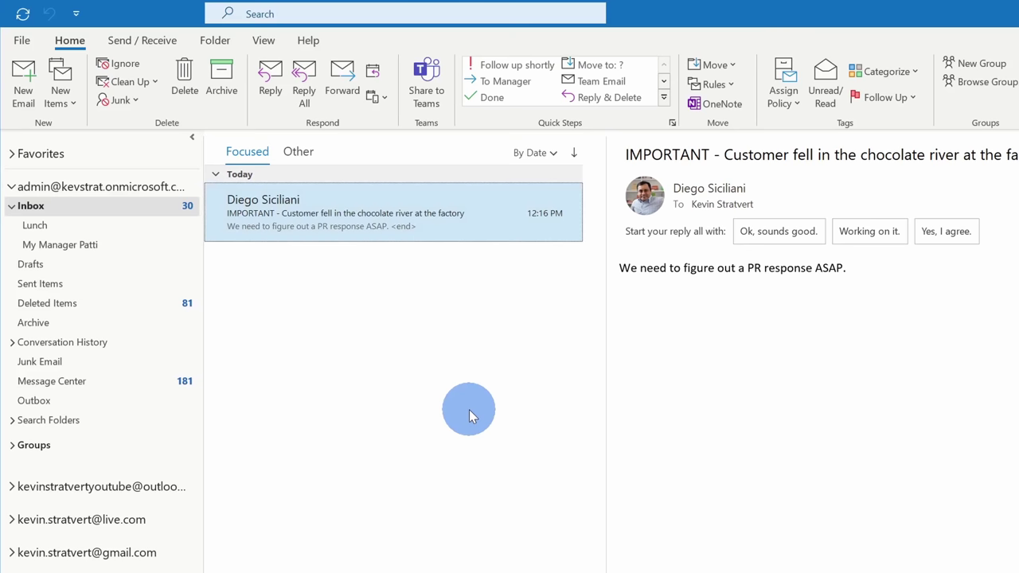
Open the rules manager, turn off the pointless newsletters rule and delete it
{"action": "left_click", "coordinate": [713, 83]}
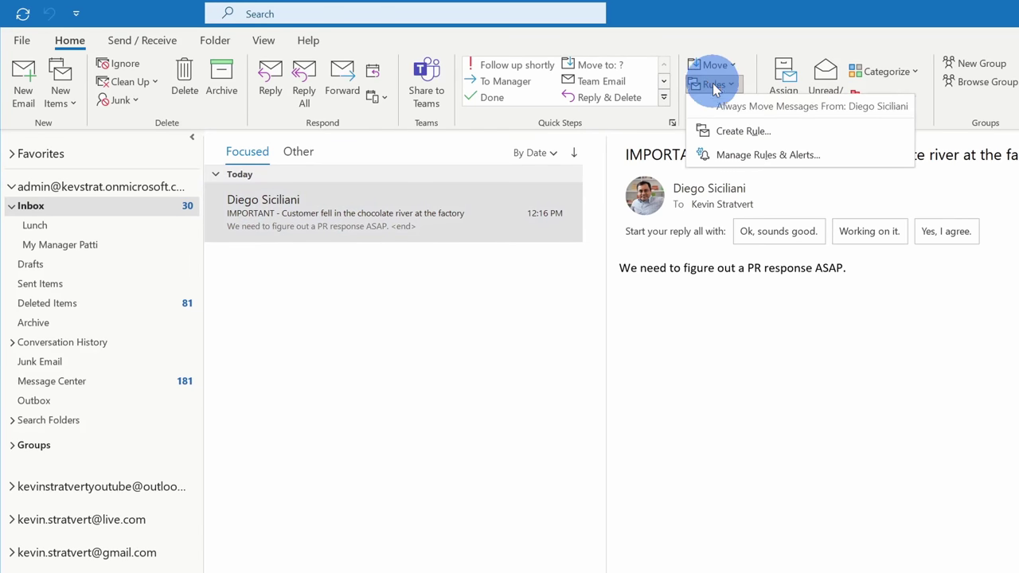
{"action": "left_click", "coordinate": [768, 156]}
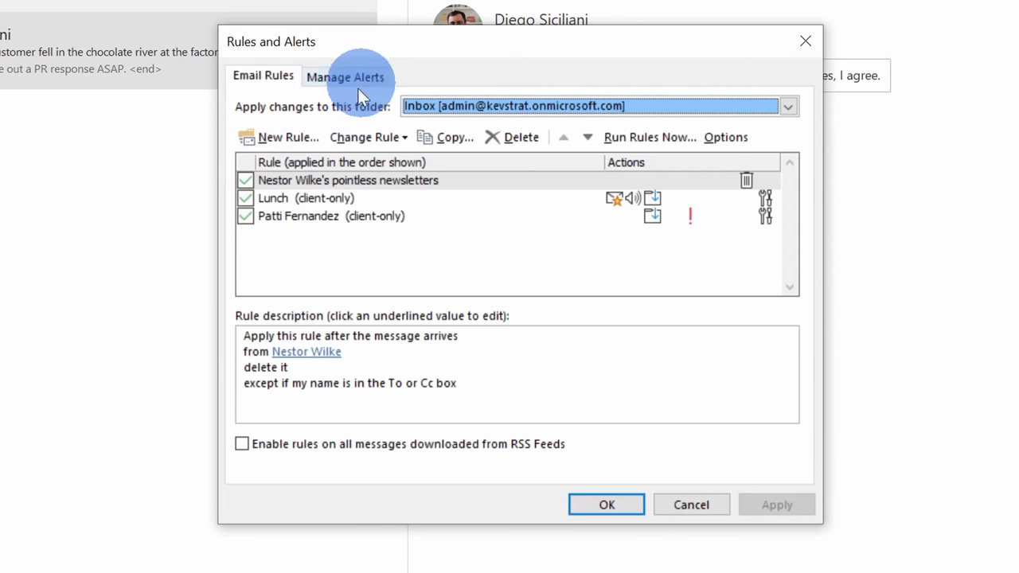
{"action": "left_click", "coordinate": [246, 183]}
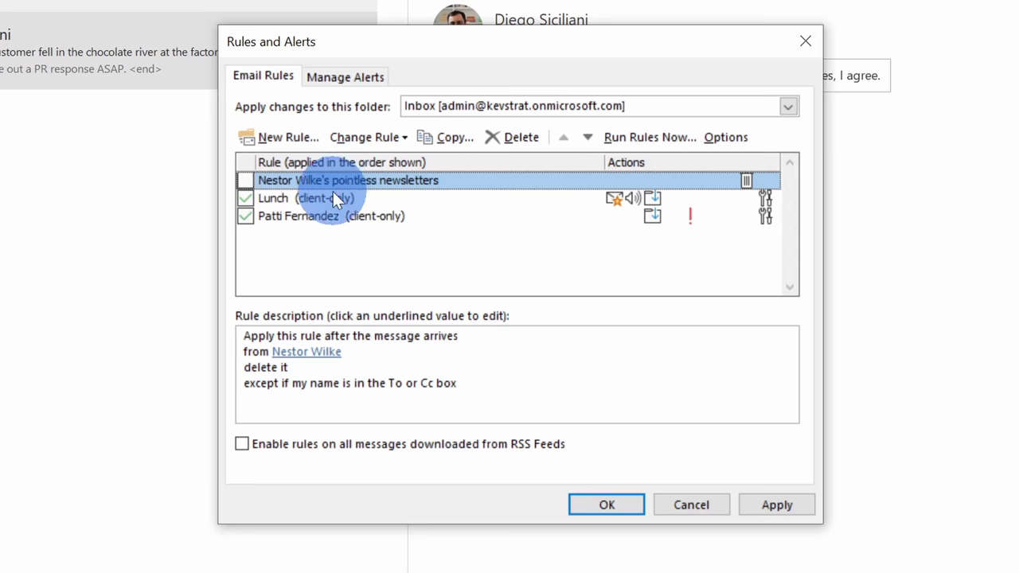
{"action": "left_click", "coordinate": [527, 137]}
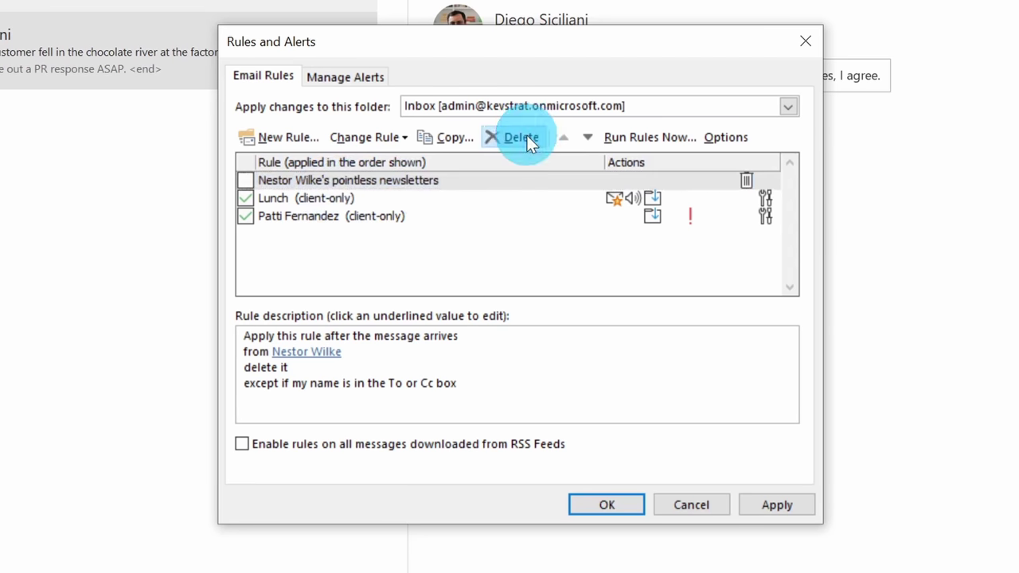
{"action": "left_click", "coordinate": [784, 353]}
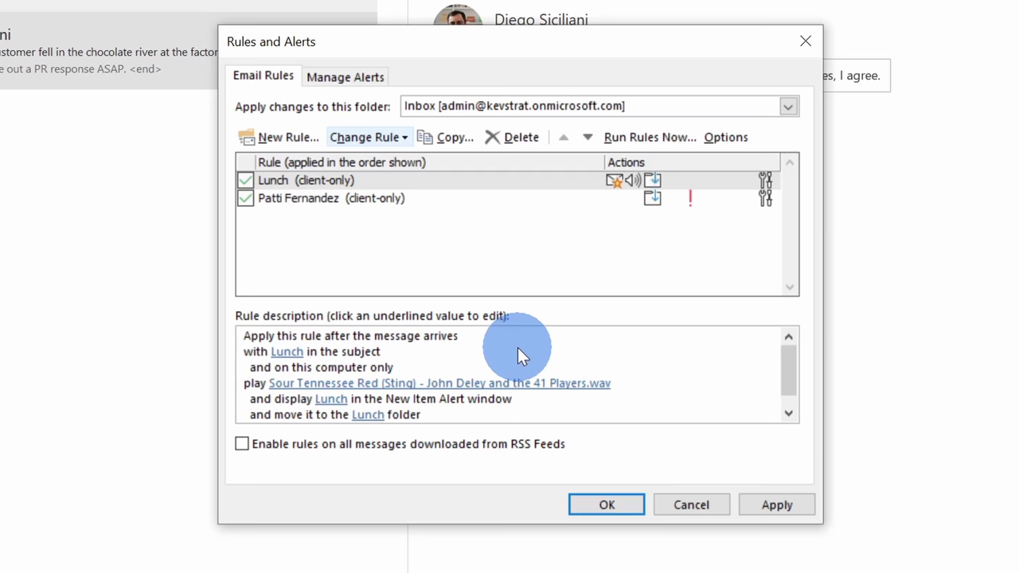
Open the import and export options for the rules and start exporting them
{"action": "left_click", "coordinate": [729, 137]}
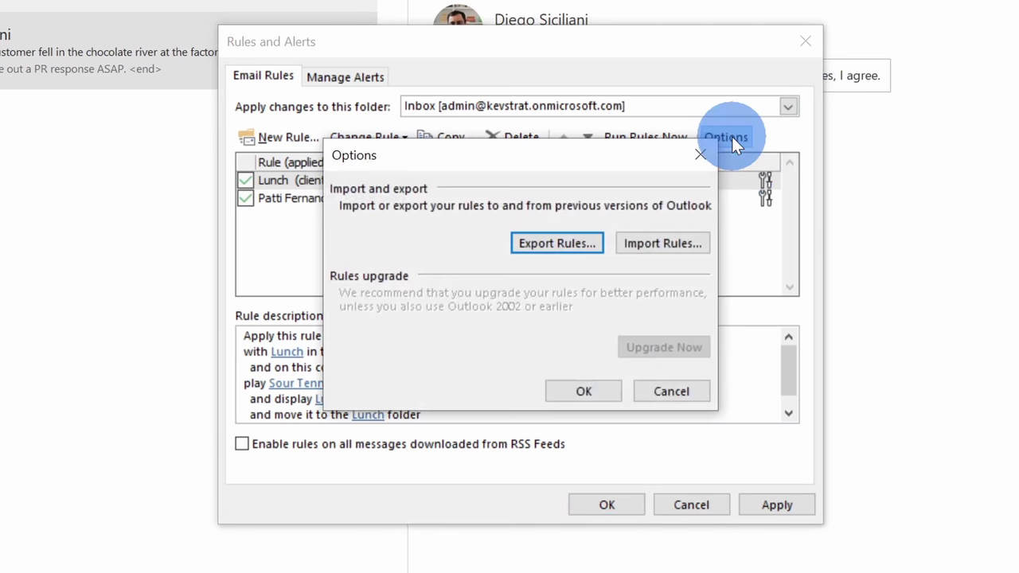
{"action": "left_click", "coordinate": [532, 244]}
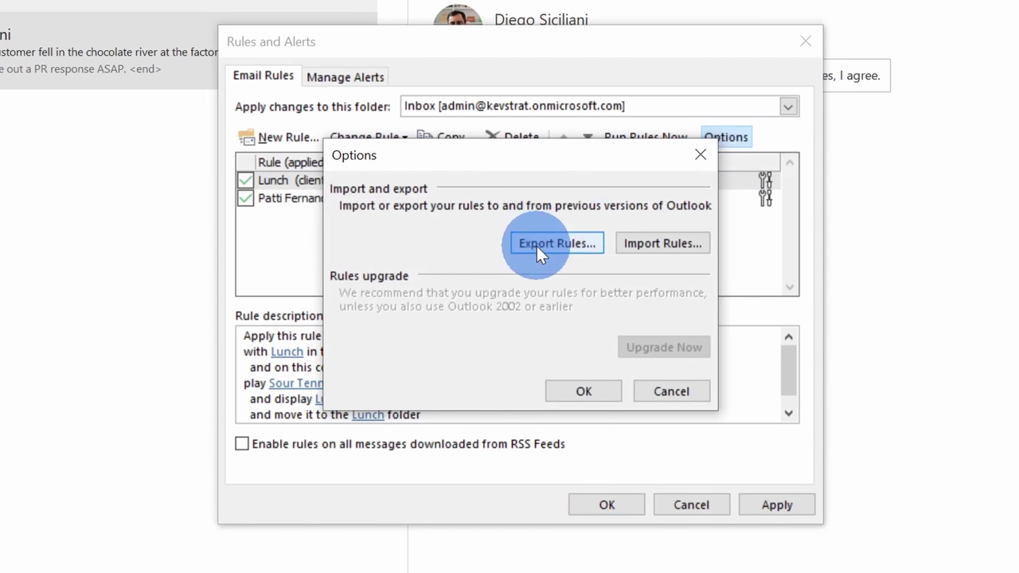